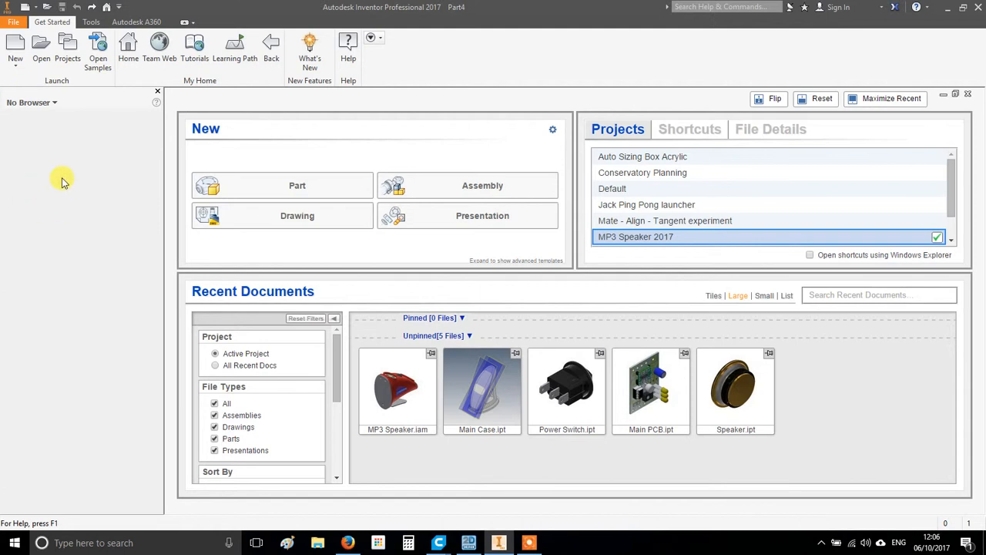
Step: Create a new part and start a 2D sketch on the horizontal origin plane
{"action": "left_click", "coordinate": [316, 190]}
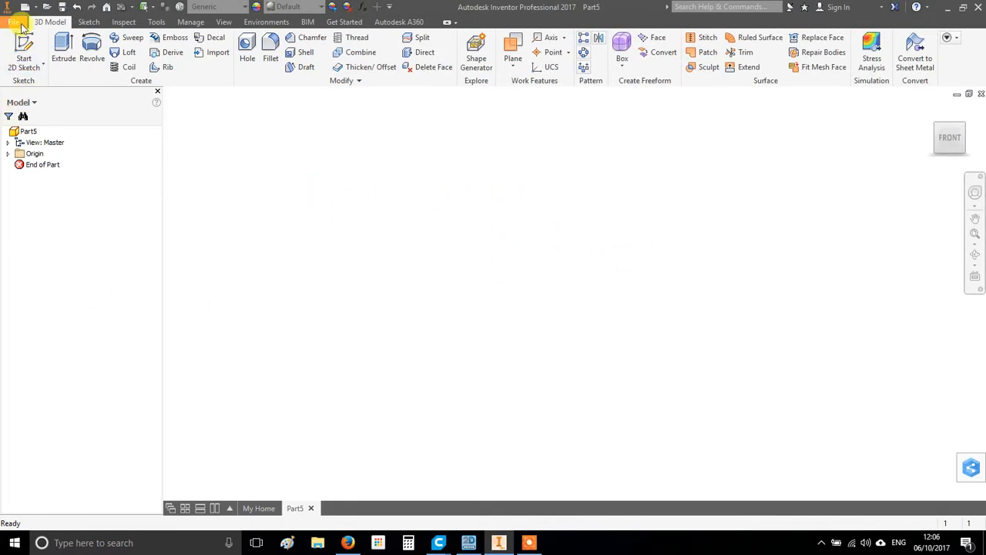
{"action": "left_click", "coordinate": [25, 48]}
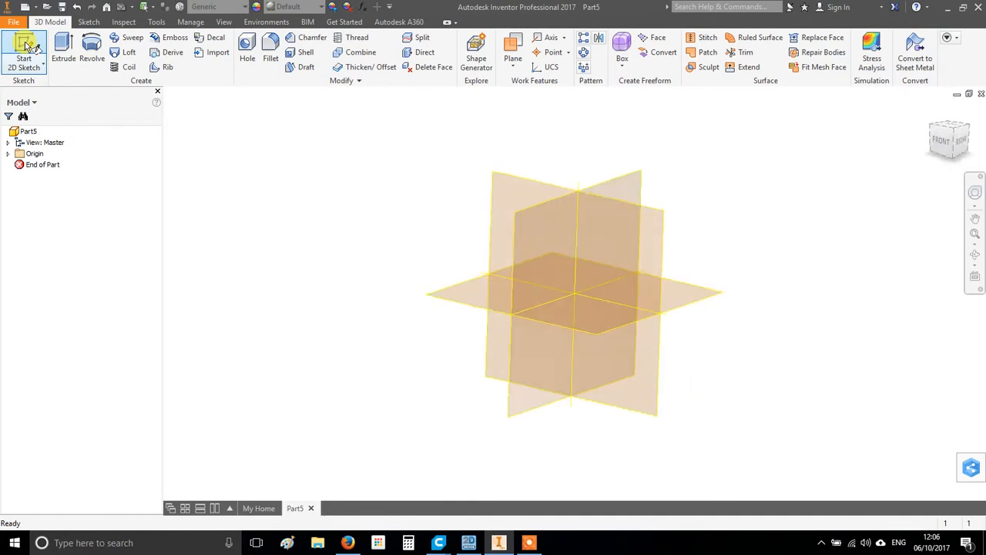
{"action": "left_click", "coordinate": [450, 302]}
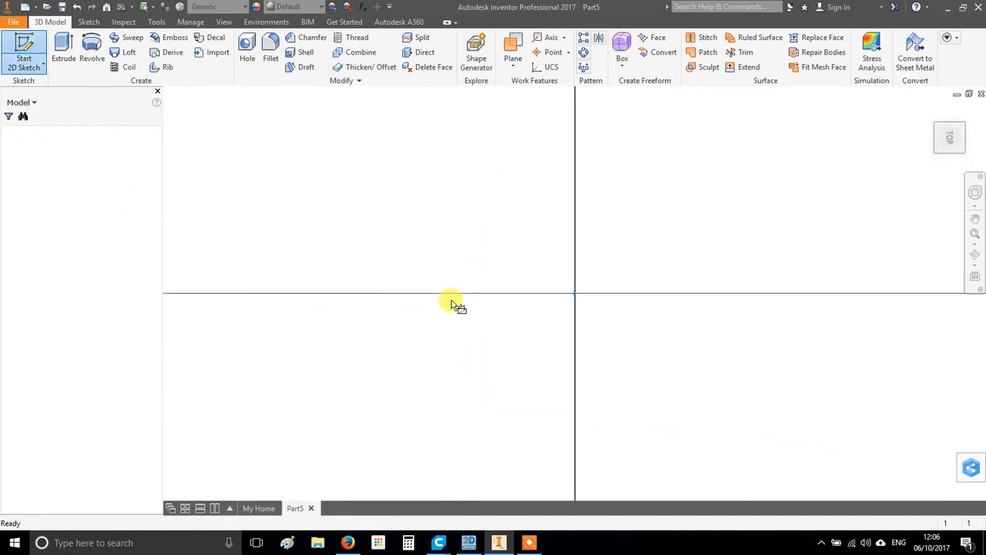
Step: Sketch a 50 mm vertical line upward from the origin as the coil's axis
{"action": "middle_click_drag", "start_coordinate": [575, 190], "coordinate": [542, 299]}
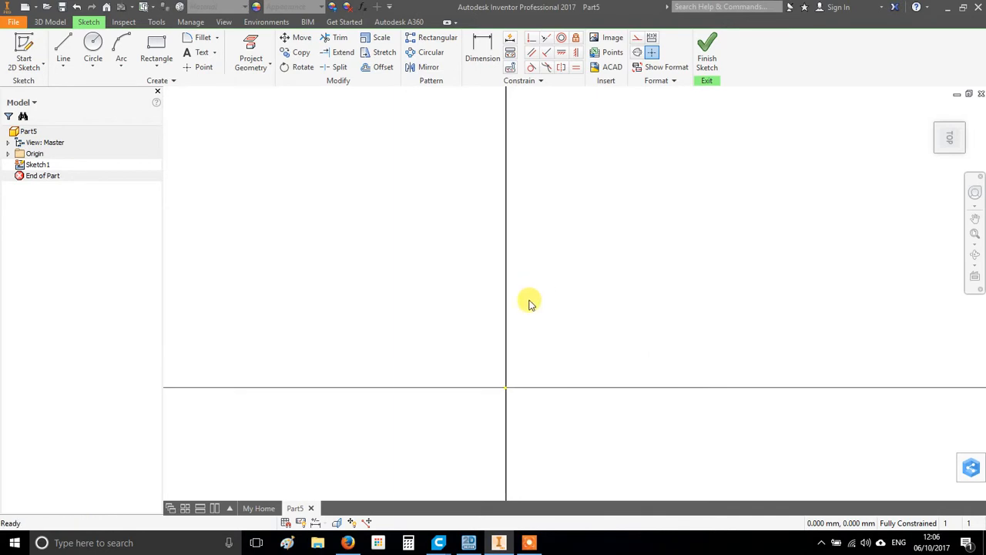
{"action": "left_click", "coordinate": [62, 49]}
{"action": "left_click", "coordinate": [503, 382]}
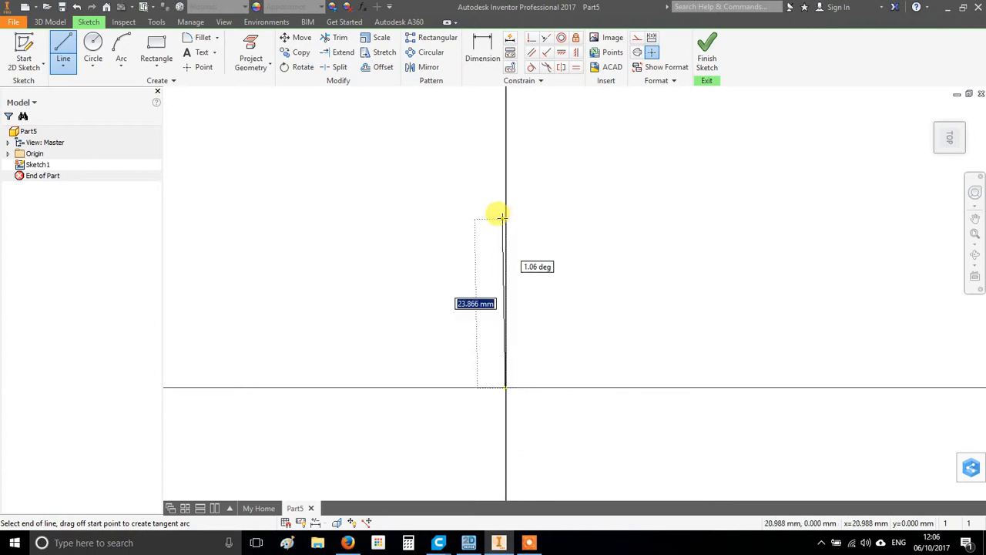
{"action": "scroll", "coordinate": [500, 198], "scroll_direction": "up", "scroll_amount": 2}
{"action": "type", "text": "50"}
{"action": "key", "text": "Return"}
{"action": "mouse_move", "coordinate": [552, 205]}
{"action": "middle_mouse_down"}
{"action": "mouse_move", "coordinate": [588, 330]}
{"action": "mouse_move", "coordinate": [581, 310]}
{"action": "middle_mouse_up"}
{"action": "right_click", "coordinate": [601, 304]}
{"action": "left_click", "coordinate": [632, 306]}
Step: Sketch a 5 mm diameter circle centred on the horizontal axis, to the left of the vertical line
{"action": "middle_click_drag", "start_coordinate": [539, 266], "coordinate": [541, 236]}
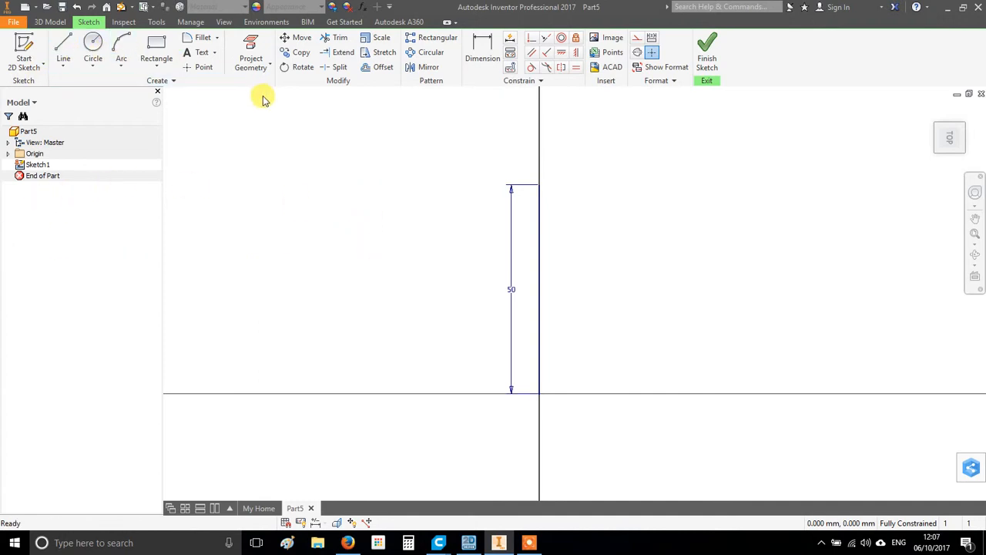
{"action": "left_click", "coordinate": [91, 43]}
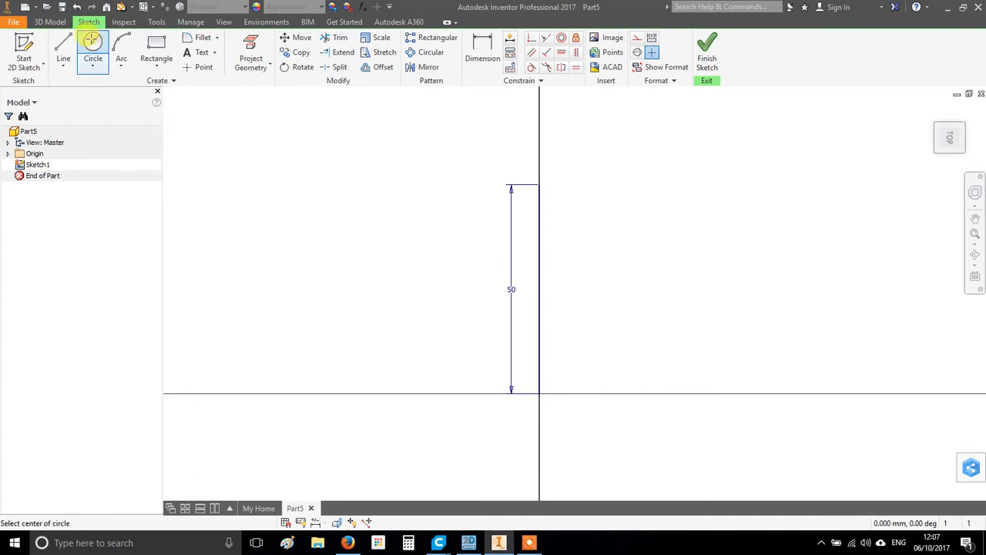
{"action": "left_click", "coordinate": [441, 394]}
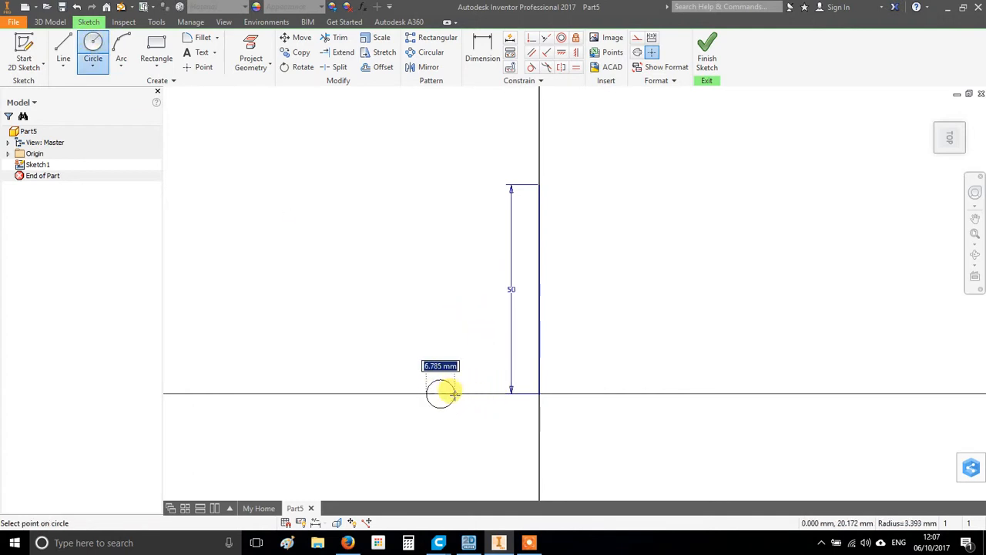
{"action": "type", "text": "5"}
{"action": "key", "text": "Return"}
Step: Dimension the circle's centre 10 mm from the vertical line and finish the sketch
{"action": "left_click", "coordinate": [485, 46]}
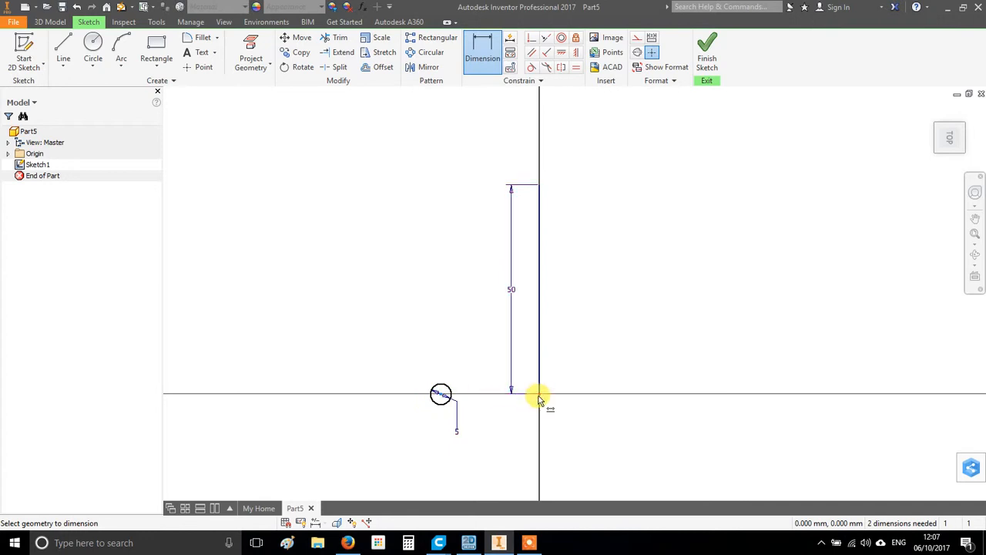
{"action": "left_click", "coordinate": [539, 397]}
{"action": "left_click", "coordinate": [497, 455]}
{"action": "type", "text": "10"}
{"action": "key", "text": "Return"}
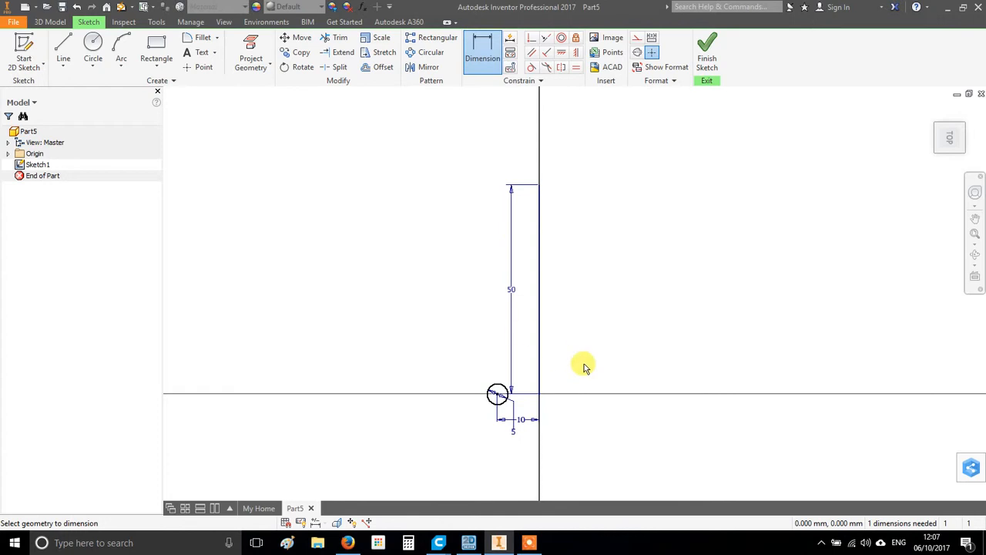
{"action": "scroll", "coordinate": [564, 402], "scroll_direction": "down", "scroll_amount": 4}
{"action": "scroll", "coordinate": [564, 403], "scroll_direction": "up", "scroll_amount": 3}
{"action": "mouse_move", "coordinate": [566, 299]}
{"action": "middle_mouse_down"}
{"action": "mouse_move", "coordinate": [526, 351]}
{"action": "mouse_move", "coordinate": [520, 275]}
{"action": "mouse_move", "coordinate": [563, 275]}
{"action": "middle_mouse_up"}
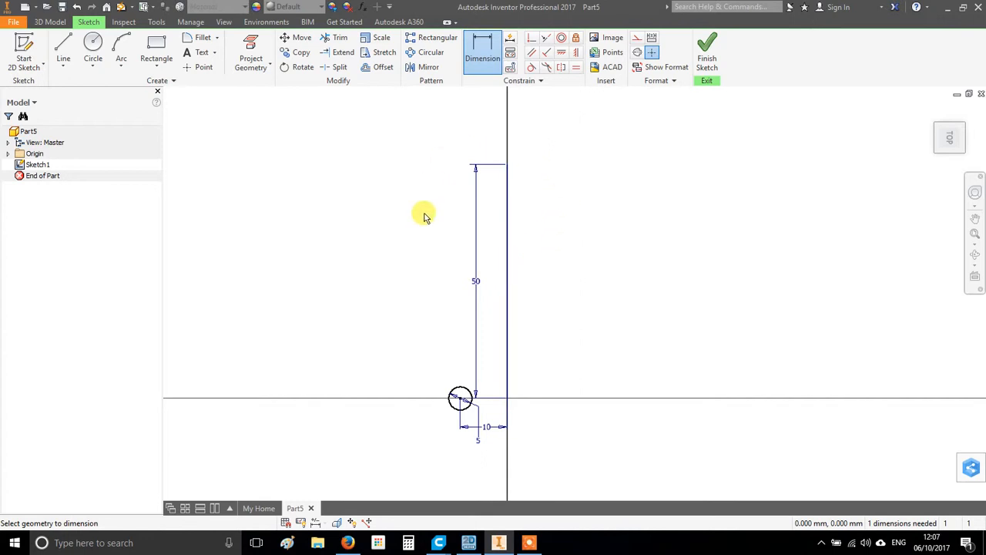
{"action": "left_click", "coordinate": [709, 42]}
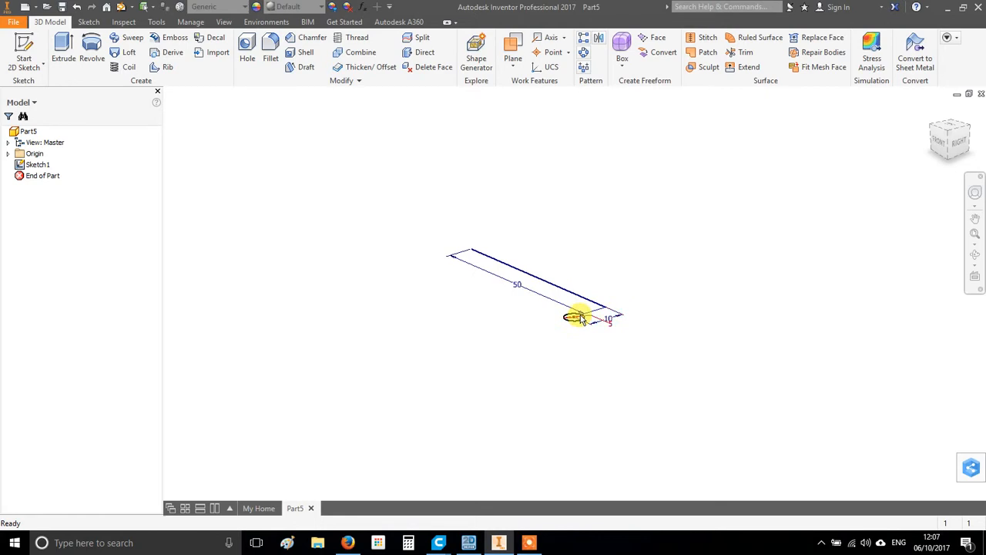
Step: Start a Coil feature with the circle as its profile and the 50 mm line as its axis
{"action": "left_click", "coordinate": [128, 68]}
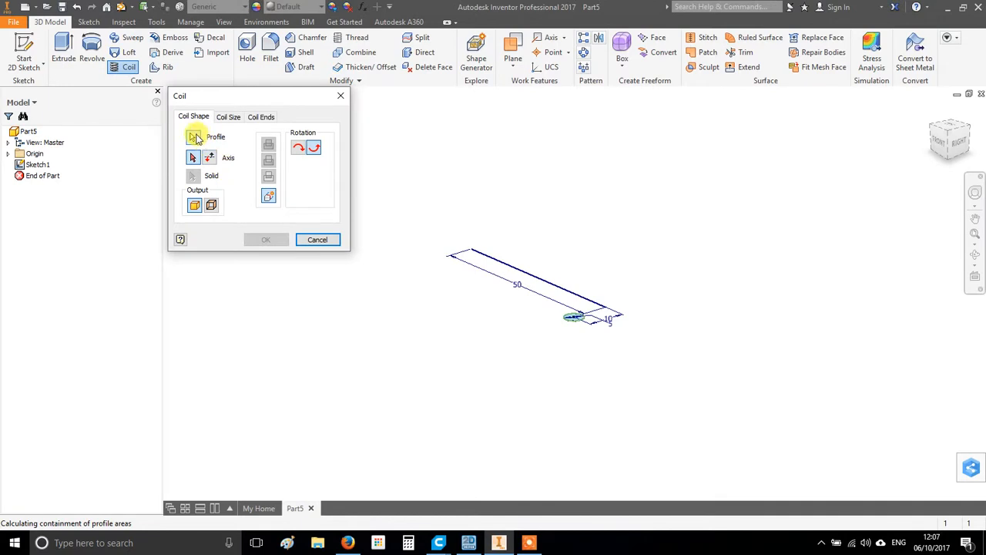
{"action": "scroll", "coordinate": [575, 308], "scroll_direction": "up", "scroll_amount": 2}
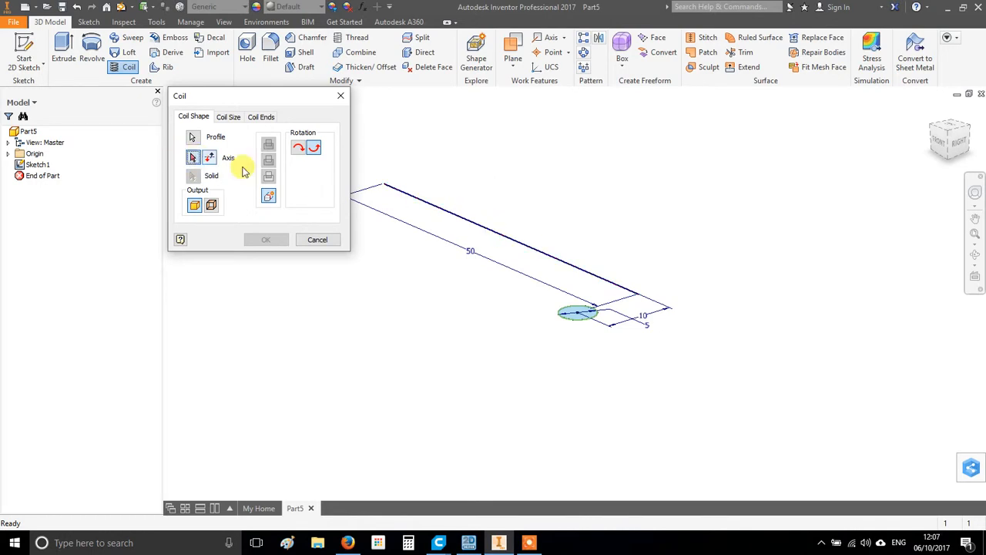
{"action": "left_click", "coordinate": [524, 246]}
{"action": "middle_click_drag", "start_coordinate": [458, 312], "coordinate": [505, 320], "text": "shift"}
{"action": "middle_click_drag", "start_coordinate": [497, 269], "coordinate": [529, 352]}
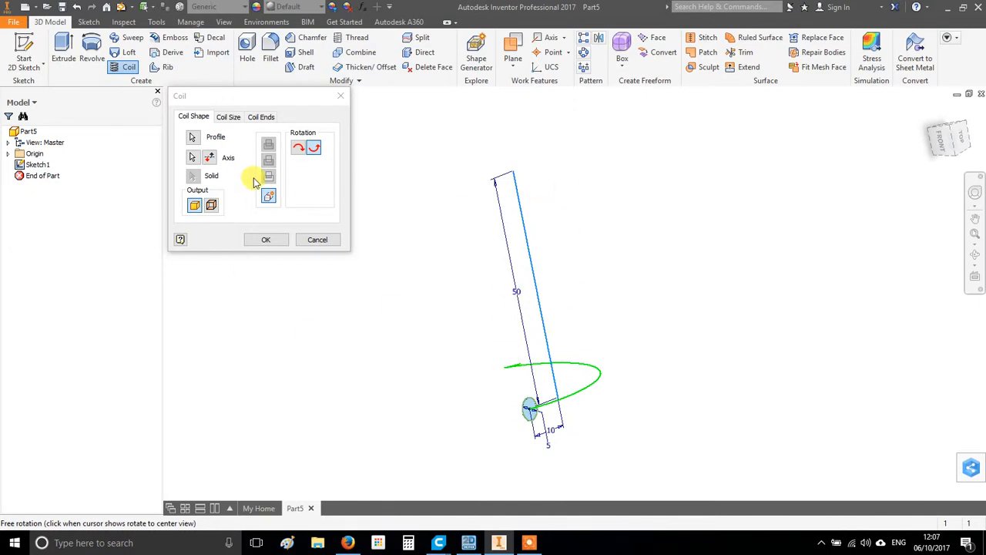
Step: Try to create the coil with a pitch of 5 mm and 10 revolutions
{"action": "left_click", "coordinate": [228, 117]}
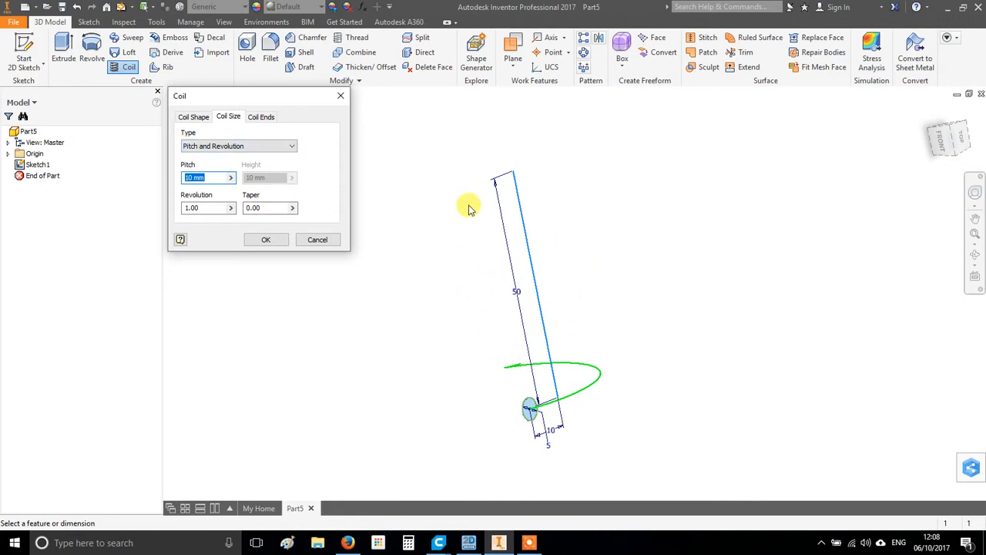
{"action": "left_click", "coordinate": [206, 208]}
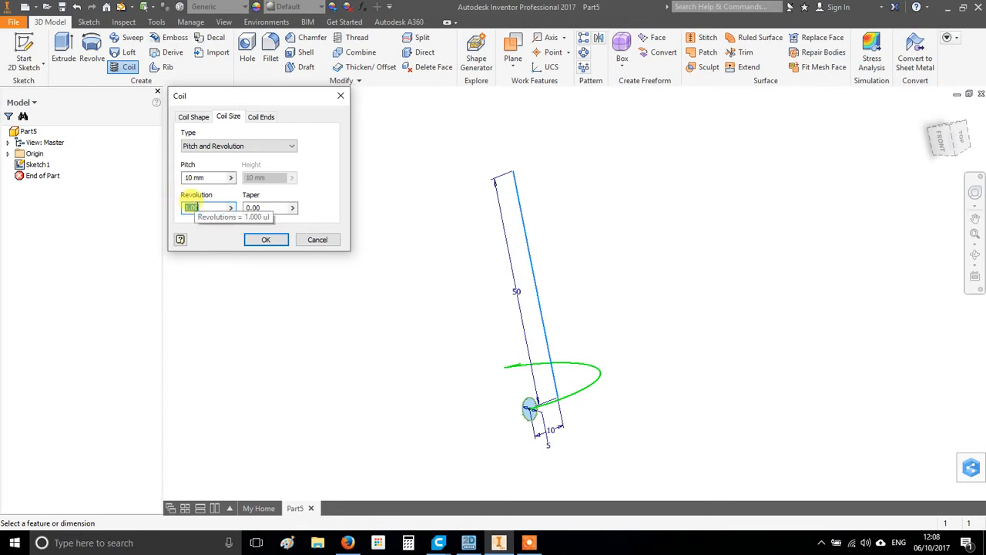
{"action": "type", "text": "5"}
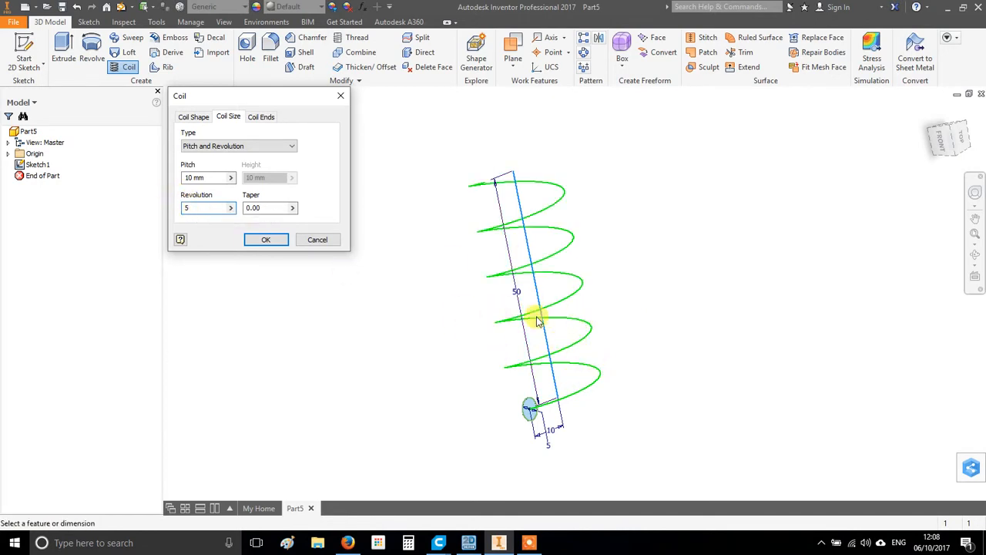
{"action": "key", "text": "shift+Tab"}
{"action": "type", "text": "5"}
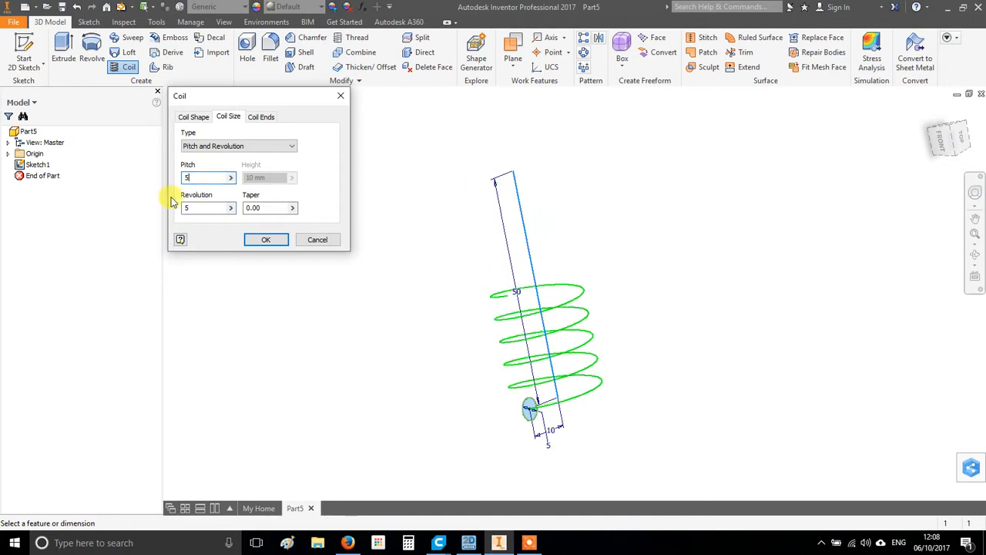
{"action": "type", "text": "10"}
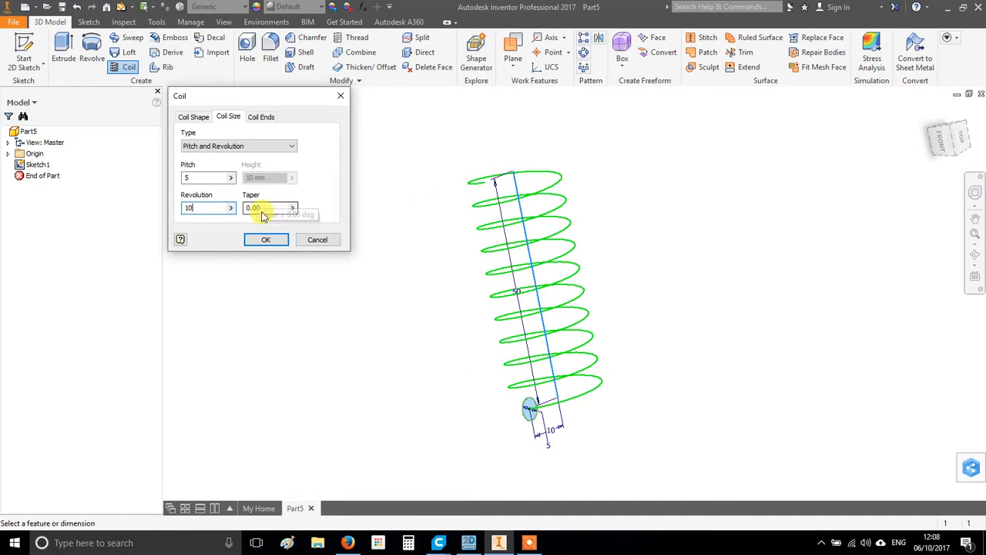
{"action": "mouse_move", "coordinate": [650, 319]}
{"action": "middle_mouse_down", "text": "shift"}
{"action": "mouse_move", "coordinate": [558, 330]}
{"action": "mouse_move", "coordinate": [654, 326]}
{"action": "mouse_move", "coordinate": [644, 321]}
{"action": "middle_mouse_up", "text": "shift"}
{"action": "left_click", "coordinate": [268, 240]}
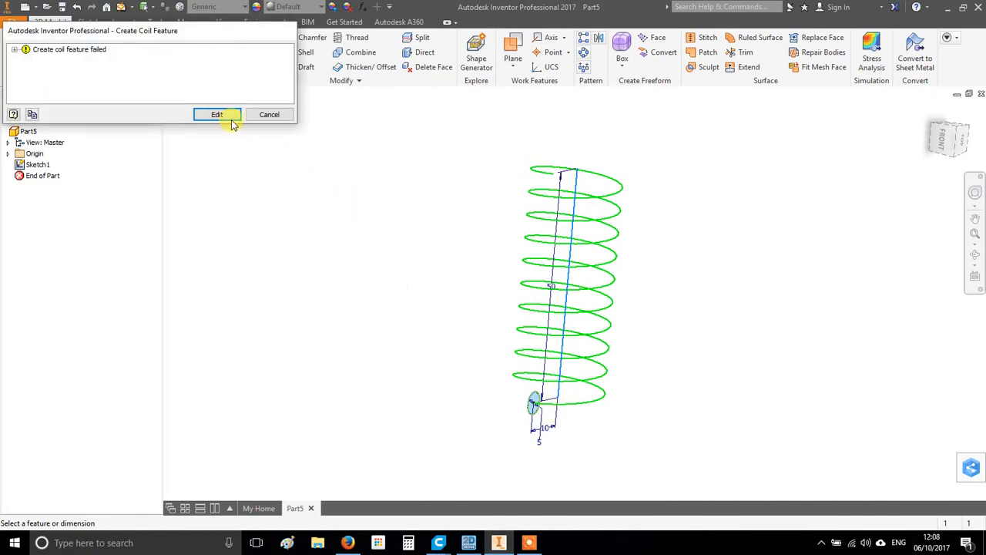
{"action": "left_click", "coordinate": [217, 114]}
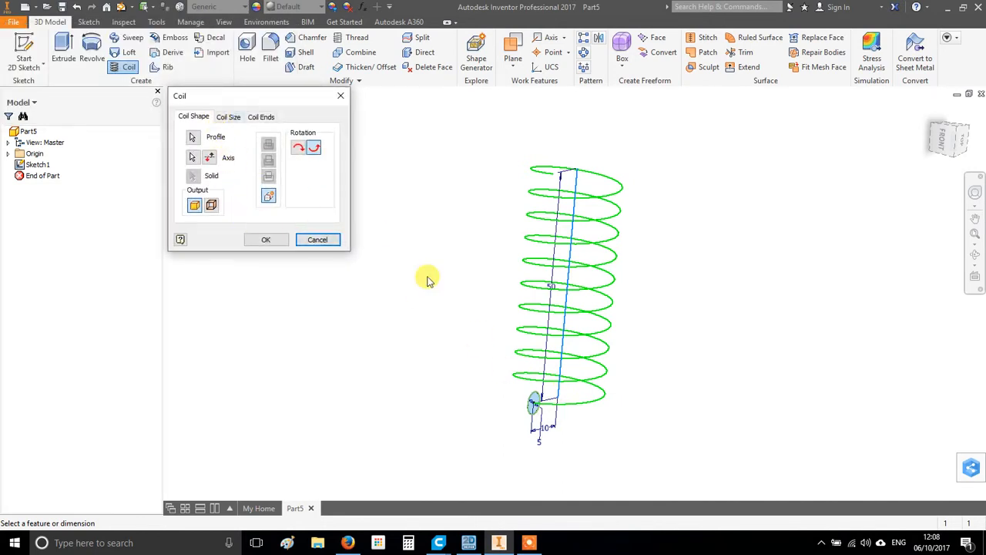
Step: Set the coil's pitch to 10 mm and its revolutions to 5, and create the coil
{"action": "left_click", "coordinate": [226, 116]}
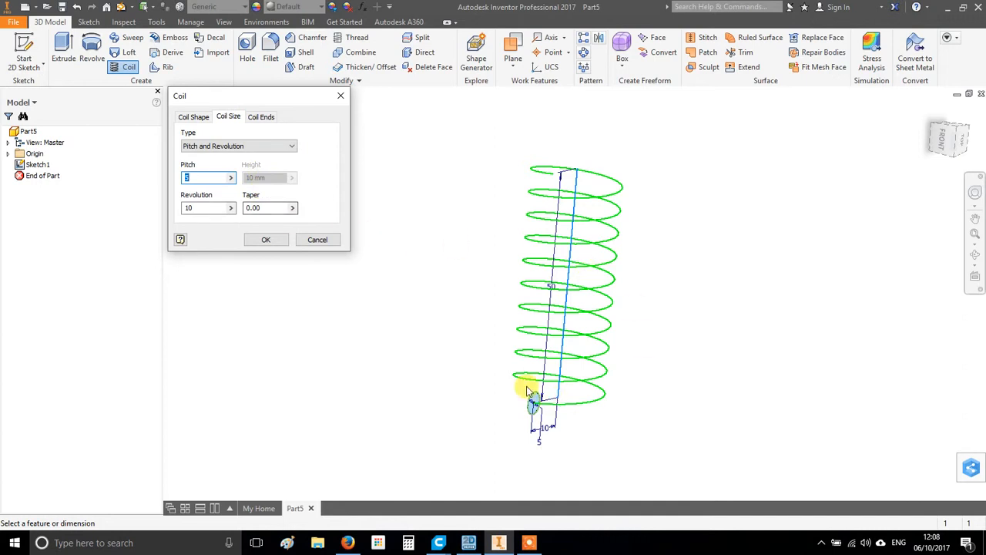
{"action": "left_click", "coordinate": [186, 178]}
{"action": "type", "text": "10"}
{"action": "key", "text": "Tab"}
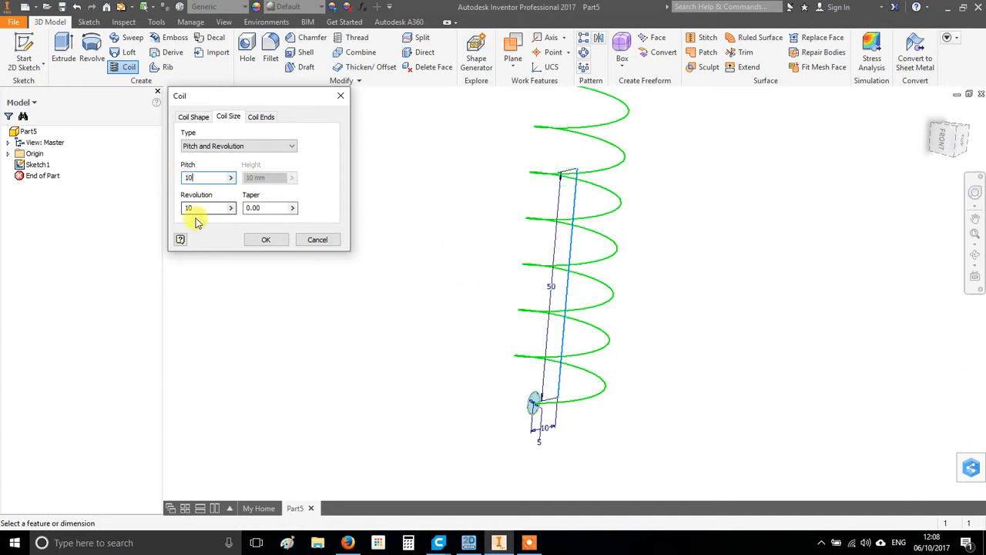
{"action": "type", "text": "5"}
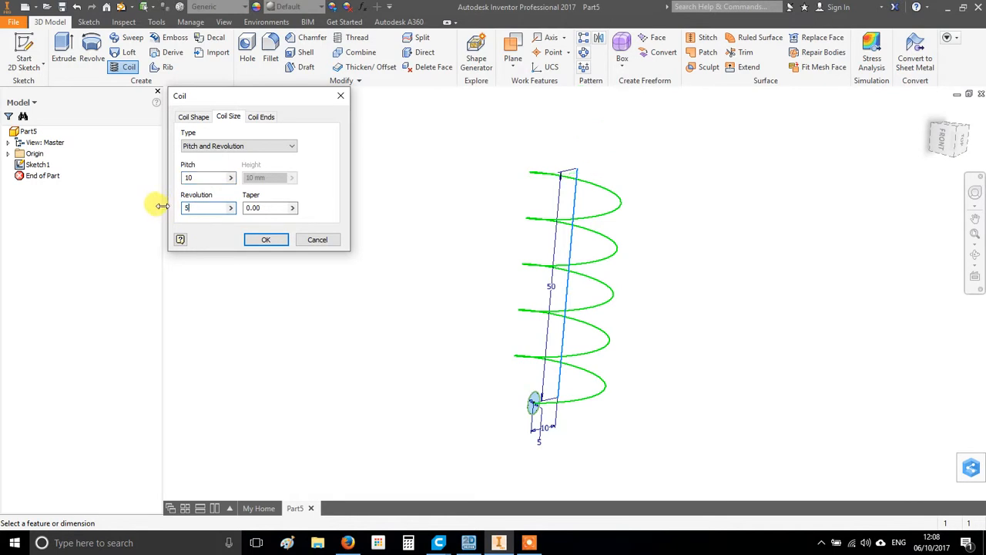
{"action": "left_click", "coordinate": [258, 239]}
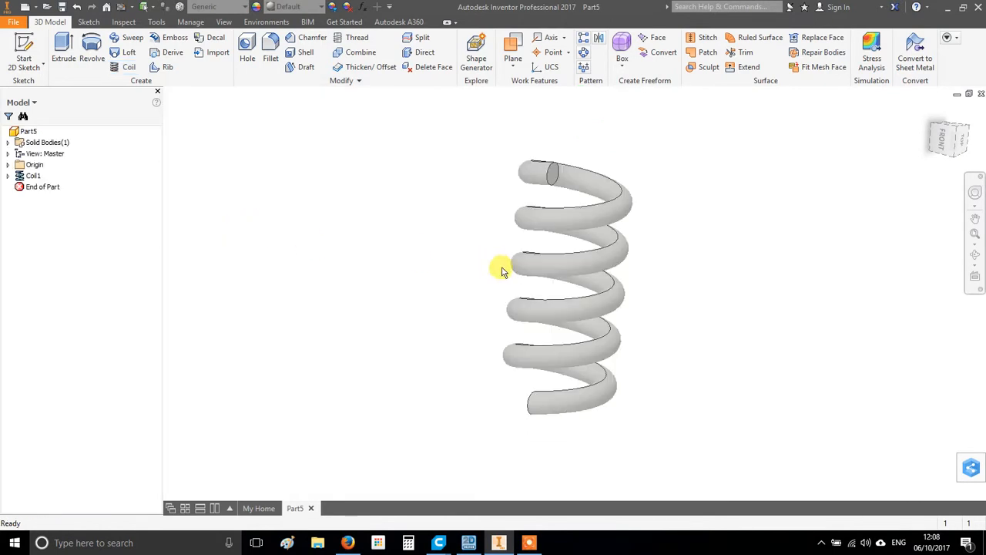
Step: Edit the coil's sketch to set the circle's distance from the axis to 20 mm, and finish the sketch
{"action": "middle_click_drag", "start_coordinate": [645, 330], "coordinate": [559, 280], "text": "shift"}
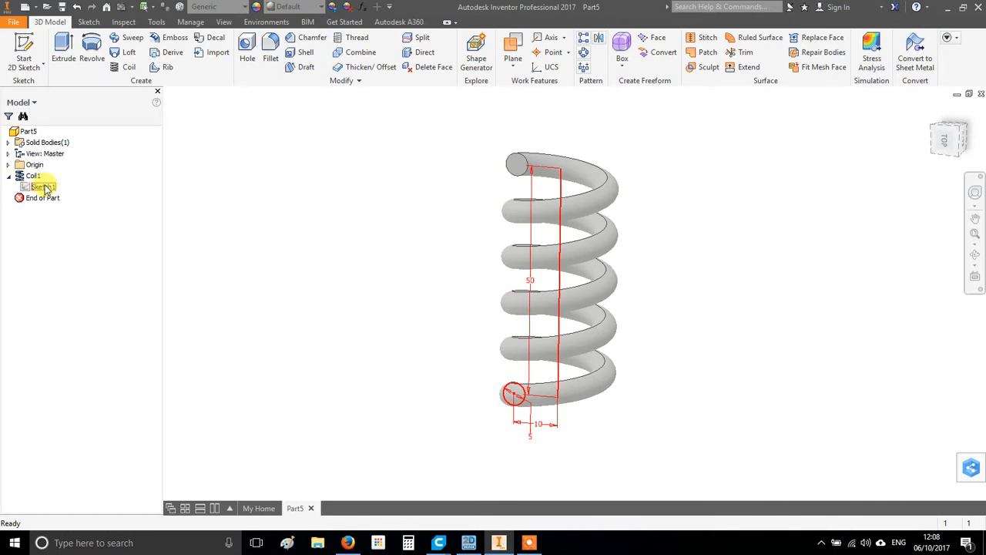
{"action": "double_click", "coordinate": [48, 187]}
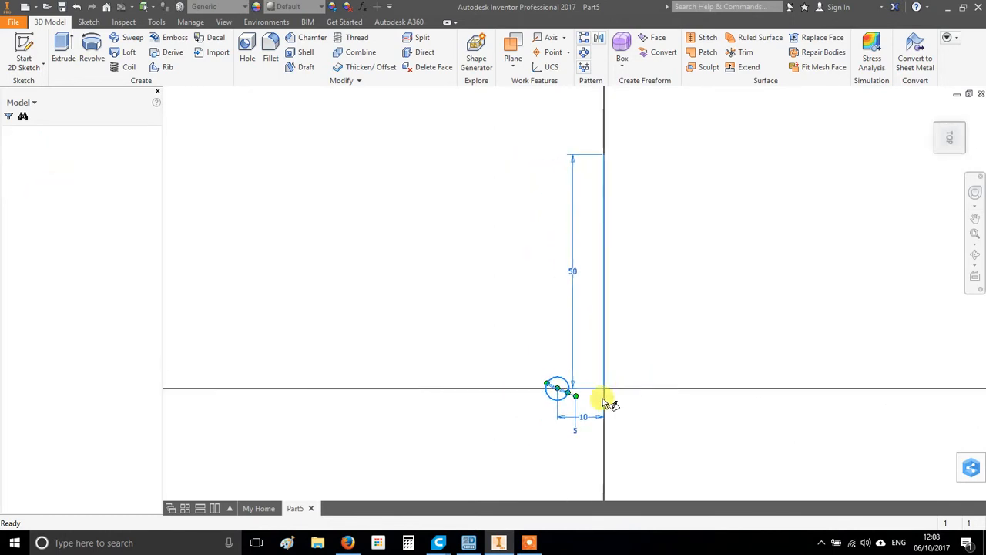
{"action": "double_click", "coordinate": [585, 418]}
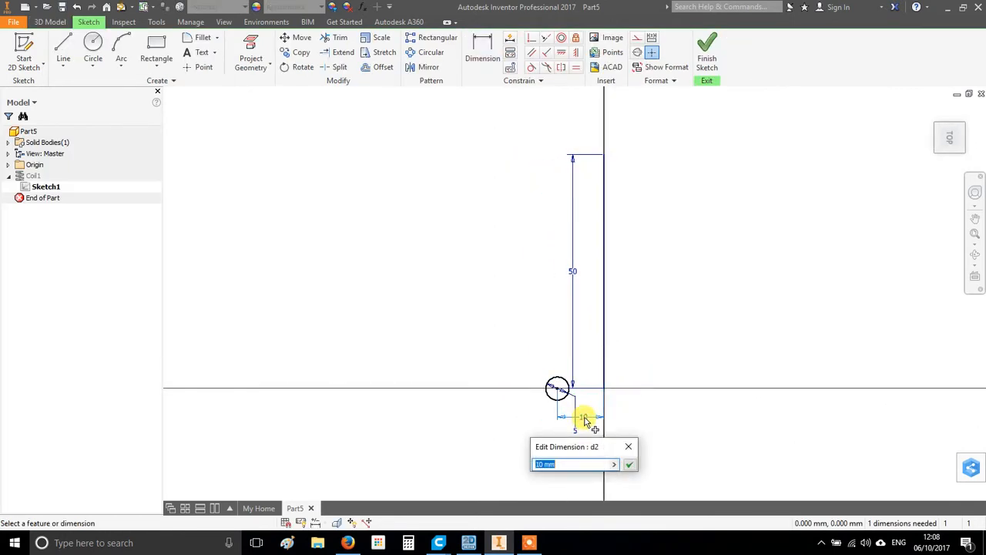
{"action": "type", "text": "20"}
{"action": "key", "text": "Return"}
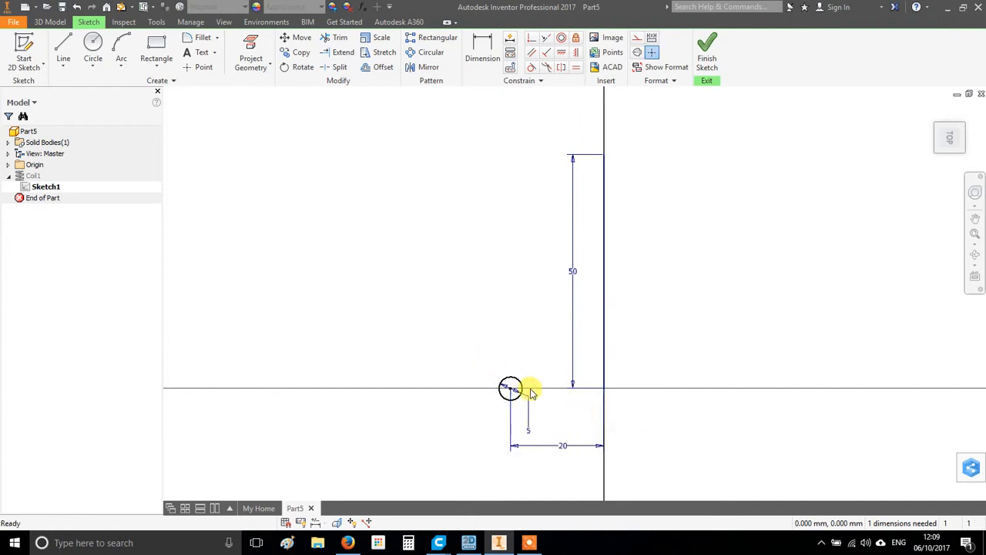
{"action": "left_click", "coordinate": [702, 48]}
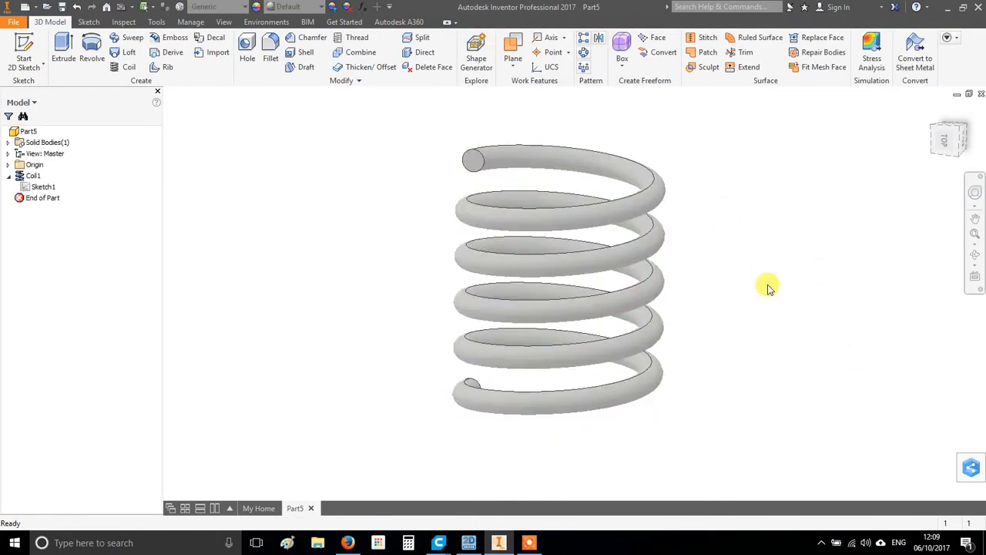
Step: Reopen the coil's sketch and draw two vertical lines across the profile circle, one on each side of its centre
{"action": "middle_click_drag", "start_coordinate": [748, 313], "coordinate": [808, 333], "text": "shift"}
{"action": "left_click", "coordinate": [464, 393]}
{"action": "double_click", "coordinate": [37, 191]}
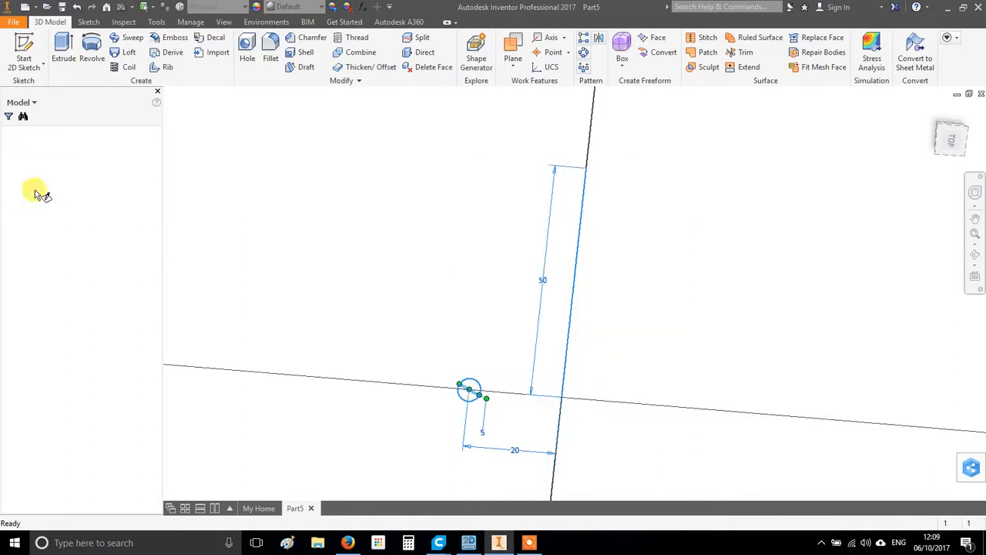
{"action": "left_click_drag", "start_coordinate": [574, 361], "coordinate": [576, 346]}
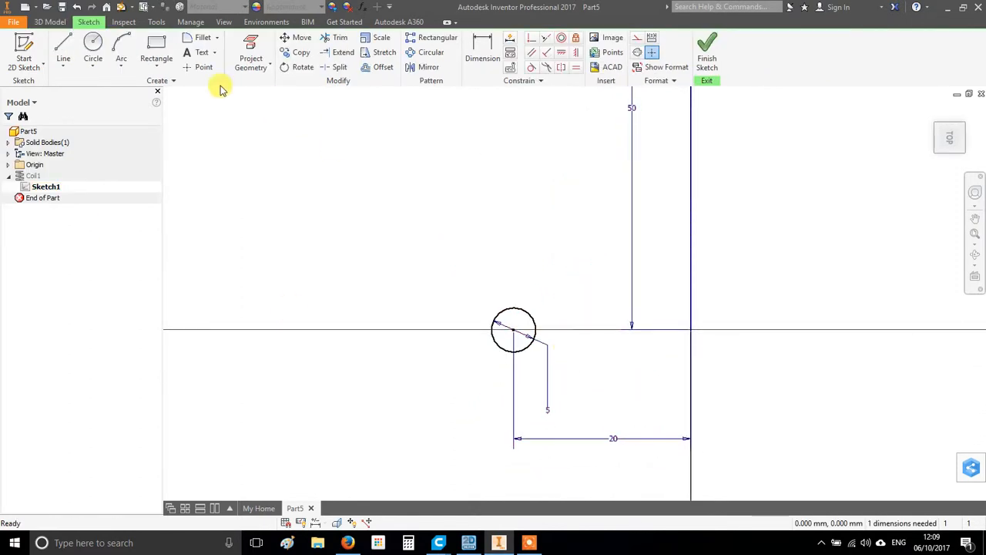
{"action": "left_click", "coordinate": [64, 46]}
{"action": "scroll", "coordinate": [615, 357], "scroll_direction": "up", "scroll_amount": 3}
{"action": "left_click", "coordinate": [391, 272]}
{"action": "double_click", "coordinate": [391, 332]}
{"action": "left_click", "coordinate": [451, 274]}
{"action": "double_click", "coordinate": [452, 332]}
{"action": "right_click", "coordinate": [512, 228]}
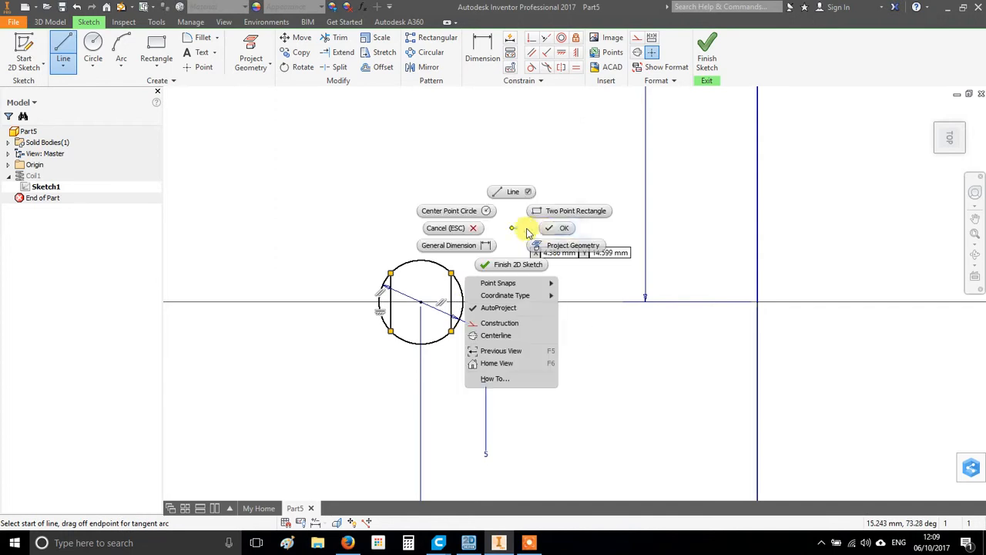
{"action": "left_click", "coordinate": [561, 229]}
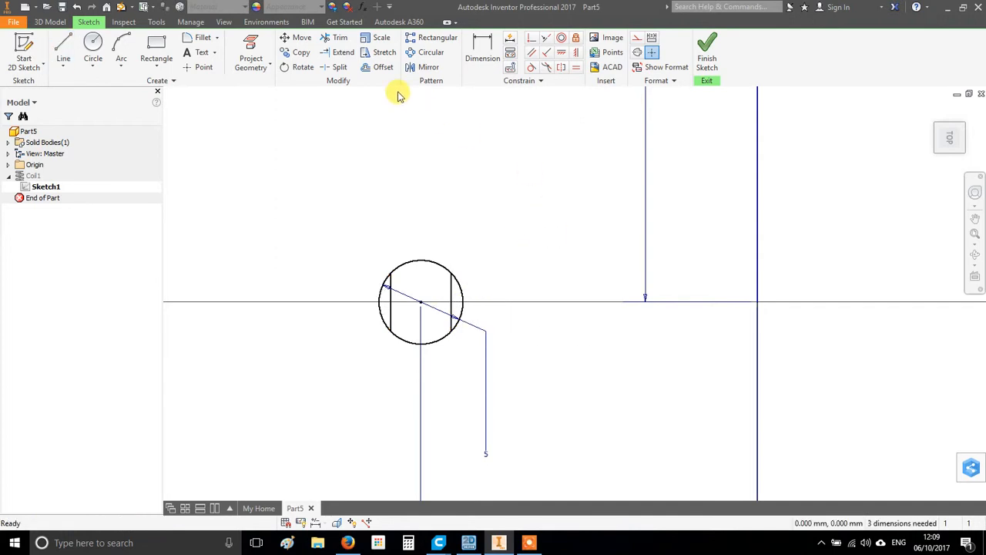
Step: Trim the circle's arcs outside the two vertical lines and finish the sketch to update the coil
{"action": "left_click", "coordinate": [343, 43]}
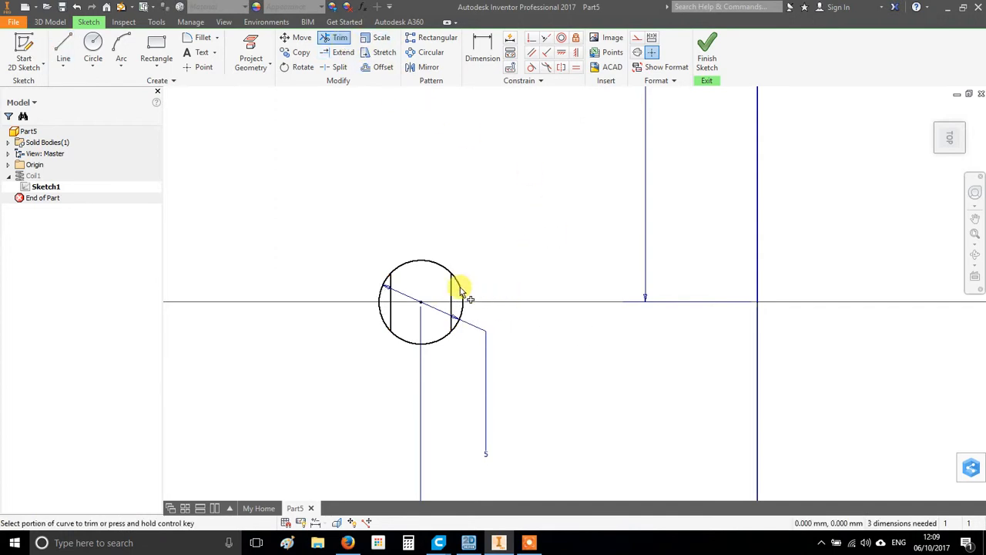
{"action": "left_click", "coordinate": [381, 302]}
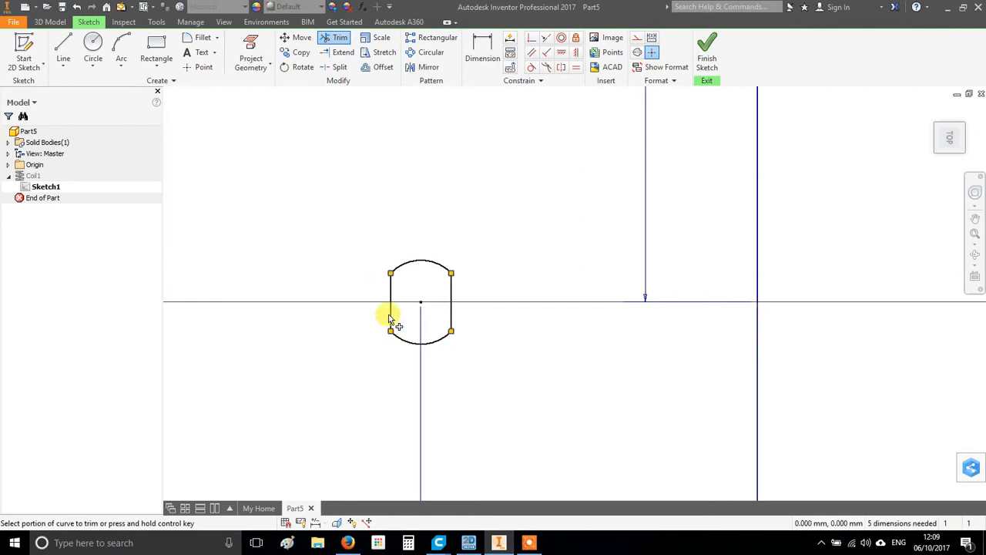
{"action": "scroll", "coordinate": [423, 301], "scroll_direction": "down", "scroll_amount": 5}
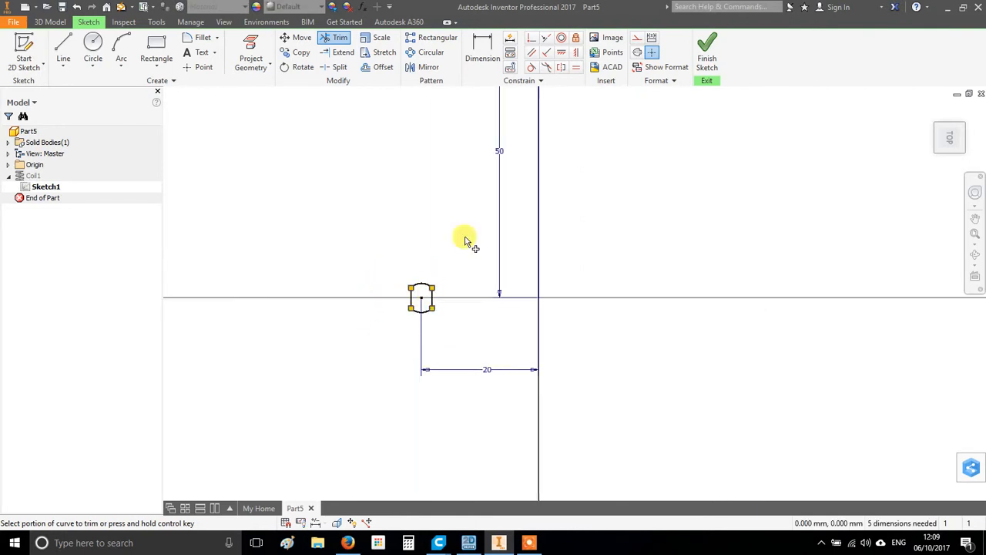
{"action": "left_click", "coordinate": [698, 48]}
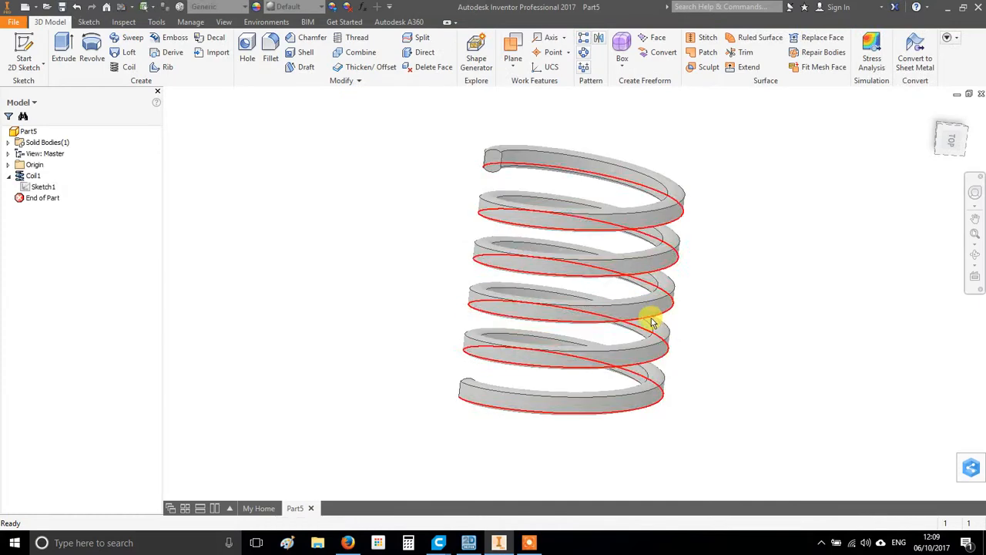
{"action": "middle_click_drag", "start_coordinate": [905, 356], "coordinate": [501, 359], "text": "shift"}
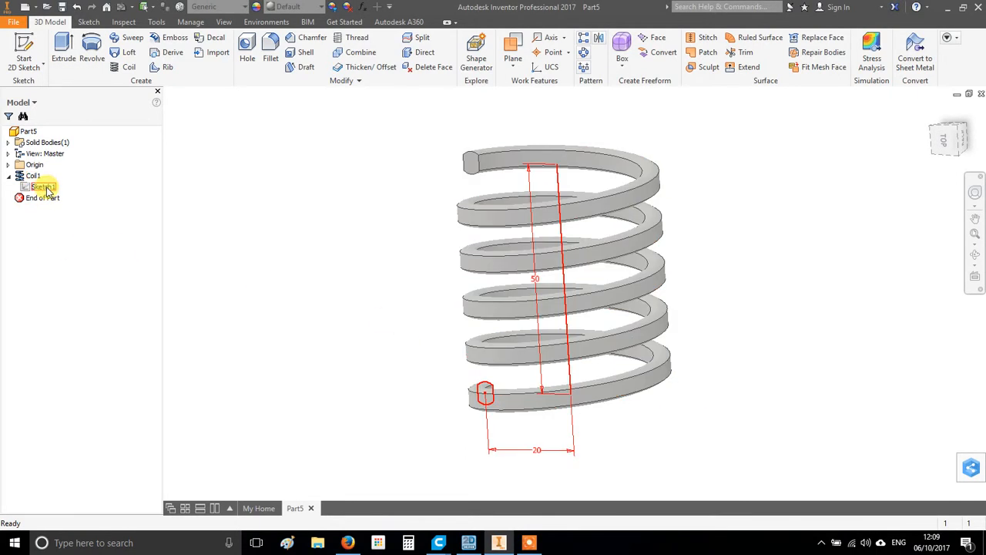
Step: Edit the coil feature, try tapers of 4 and 8 degrees, and apply a taper of 10 degrees
{"action": "right_click", "coordinate": [35, 177]}
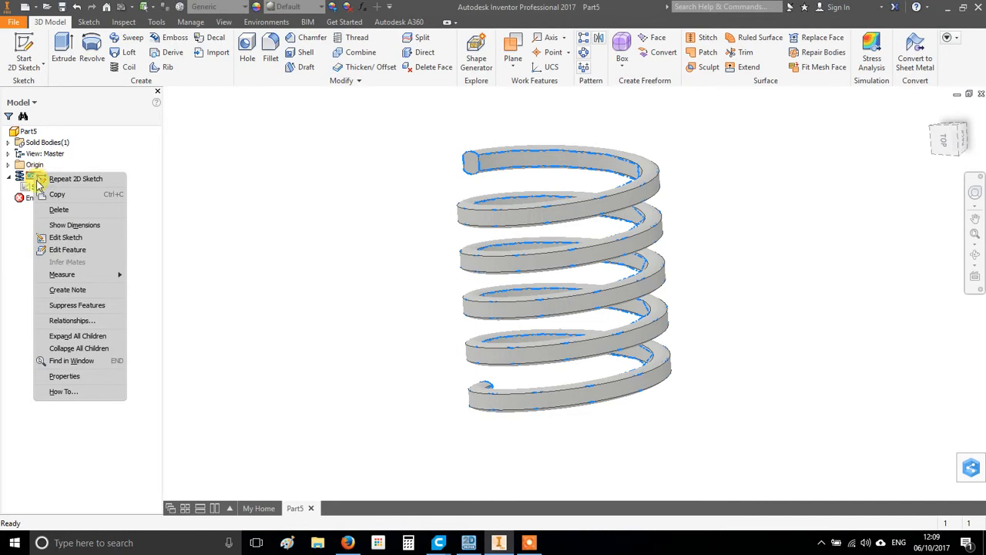
{"action": "left_click", "coordinate": [68, 250]}
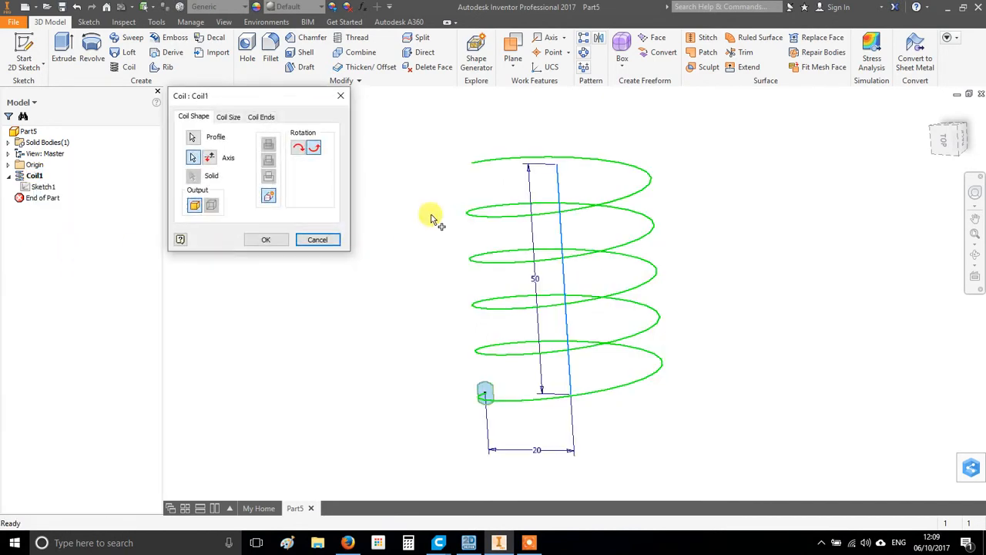
{"action": "left_click", "coordinate": [228, 117]}
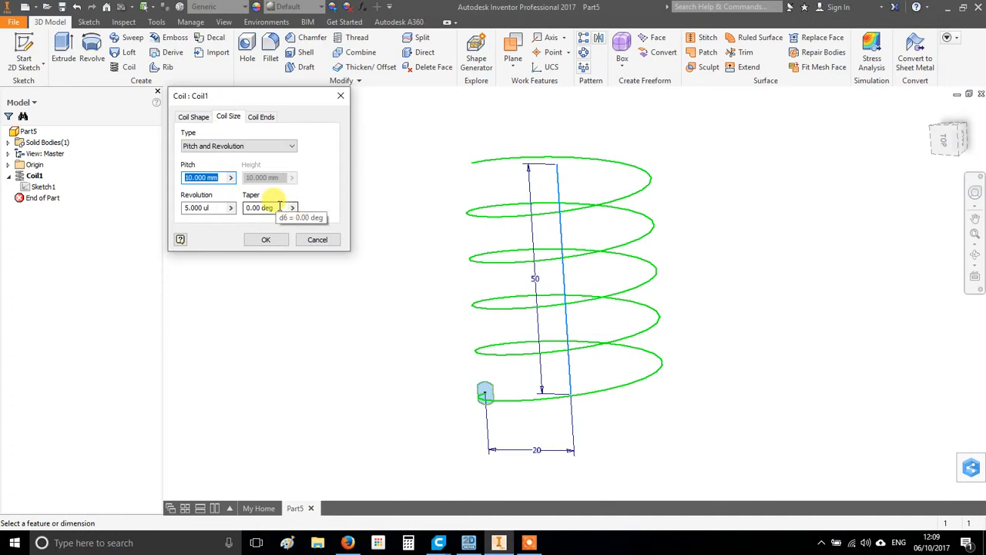
{"action": "type", "text": "4"}
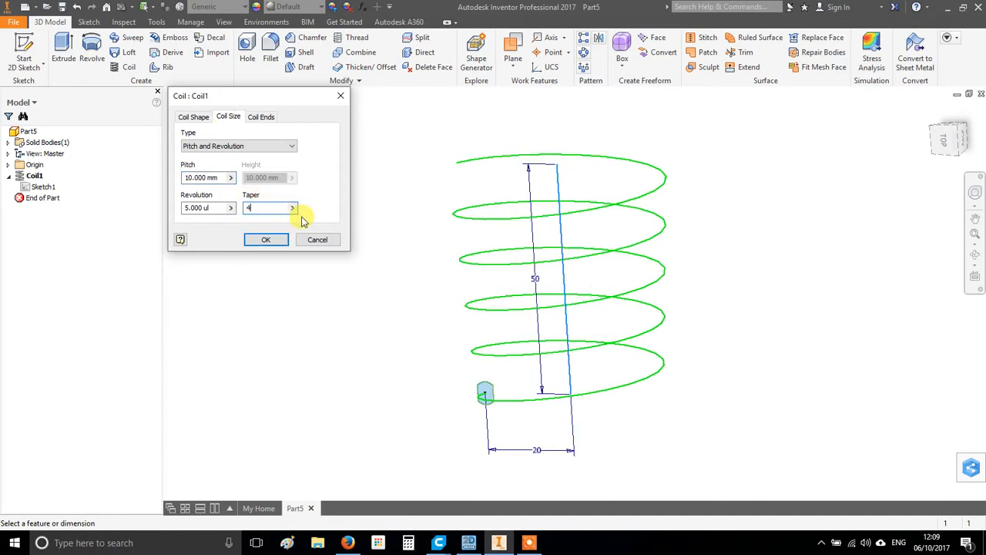
{"action": "type", "text": "8"}
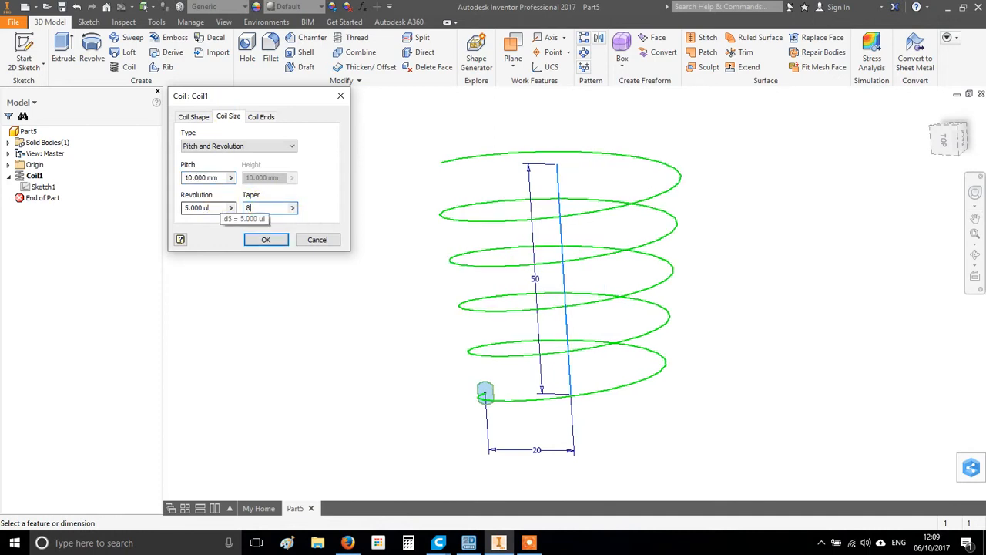
{"action": "middle_click_drag", "start_coordinate": [701, 280], "coordinate": [671, 282], "text": "shift"}
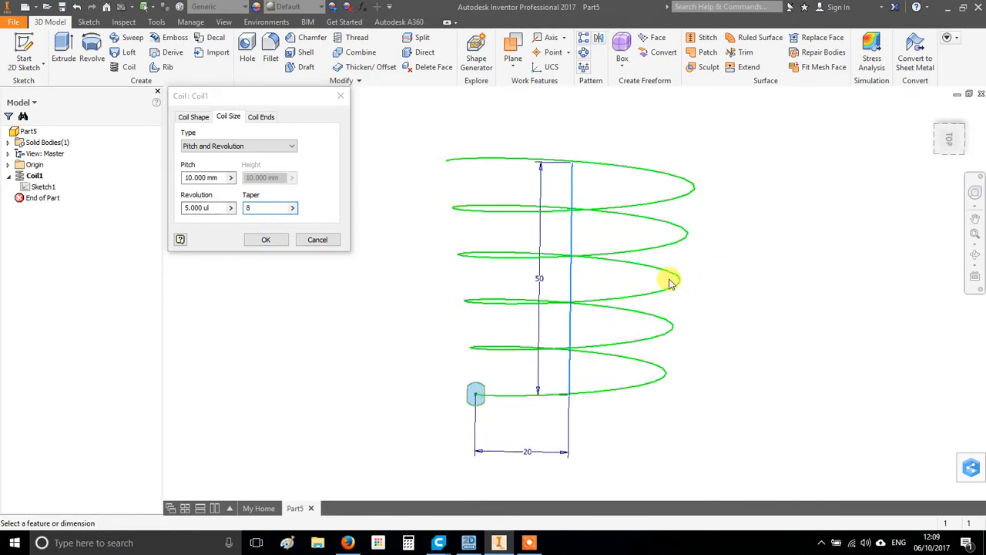
{"action": "left_click_drag", "start_coordinate": [272, 209], "coordinate": [227, 209]}
{"action": "type", "text": "10"}
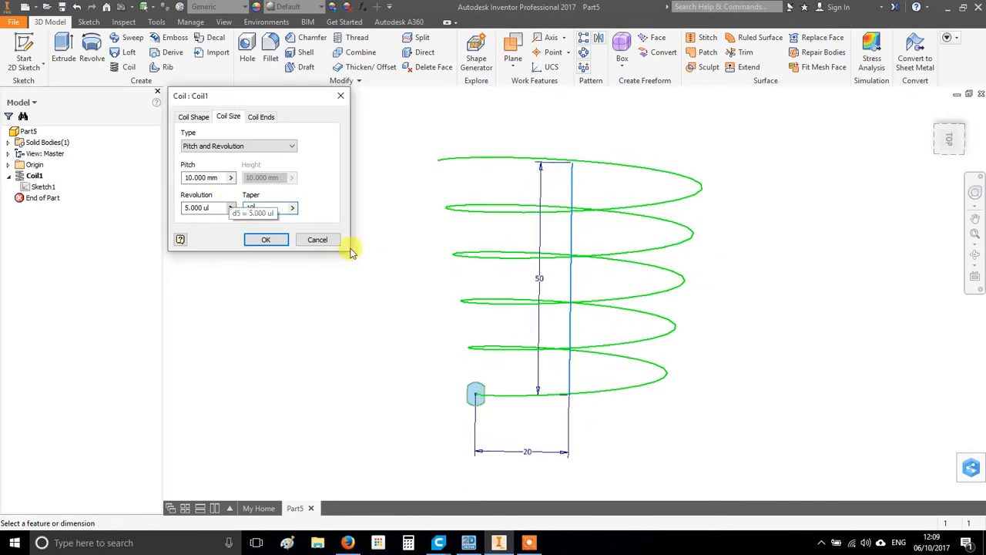
{"action": "left_click", "coordinate": [267, 239]}
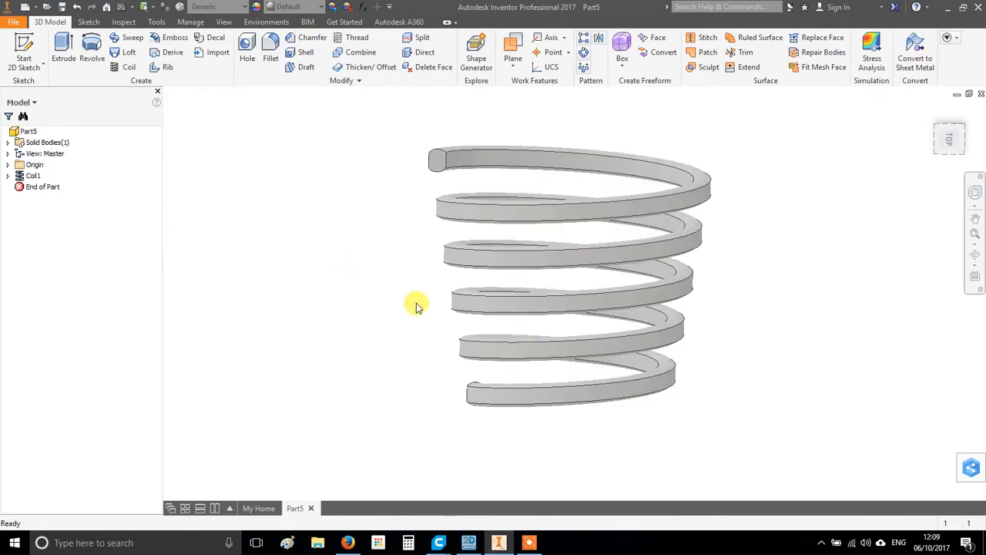
{"action": "middle_click_drag", "start_coordinate": [598, 275], "coordinate": [767, 212], "text": "shift"}
Step: Try a taper of 50 degrees on the coil, and undo that change
{"action": "right_click", "coordinate": [32, 176]}
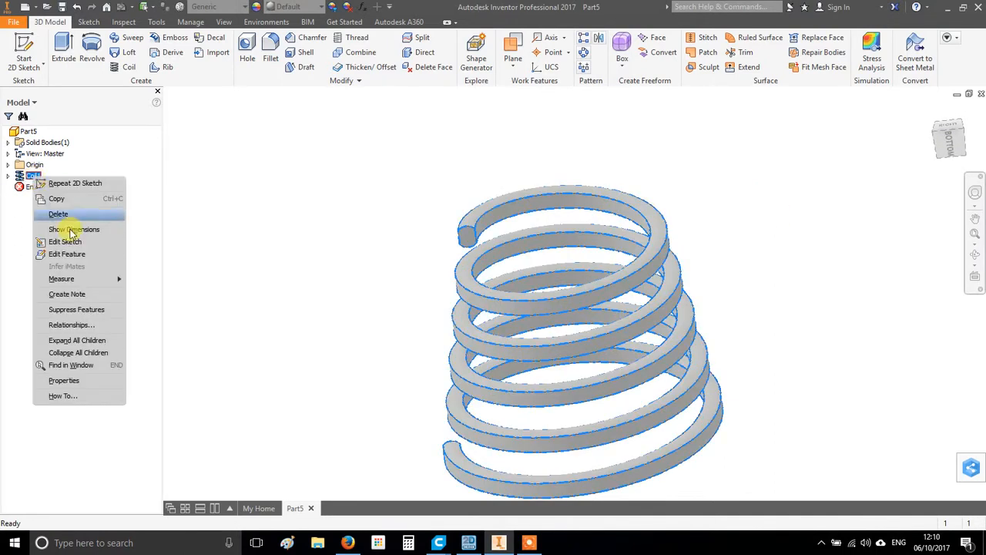
{"action": "left_click", "coordinate": [84, 260]}
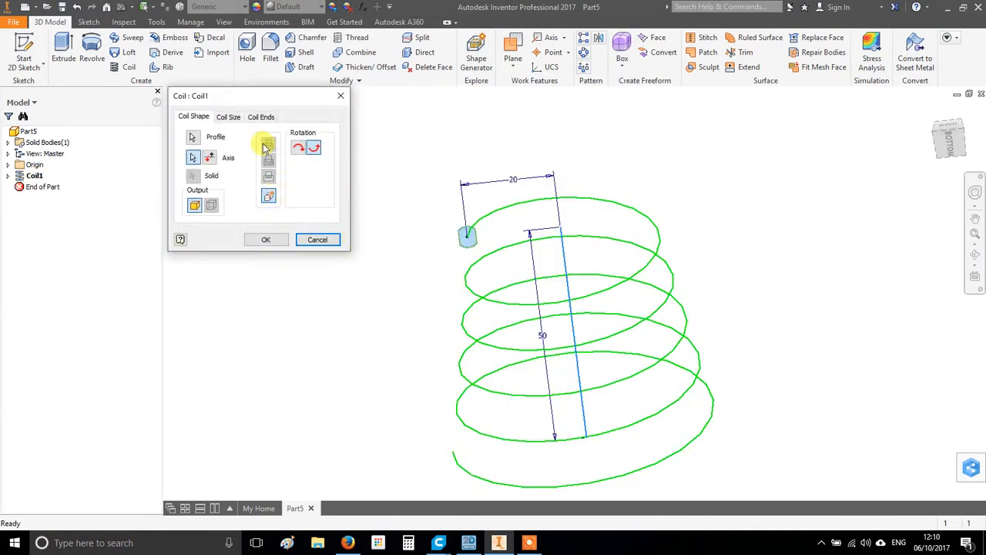
{"action": "key", "text": "ctrl+Tab"}
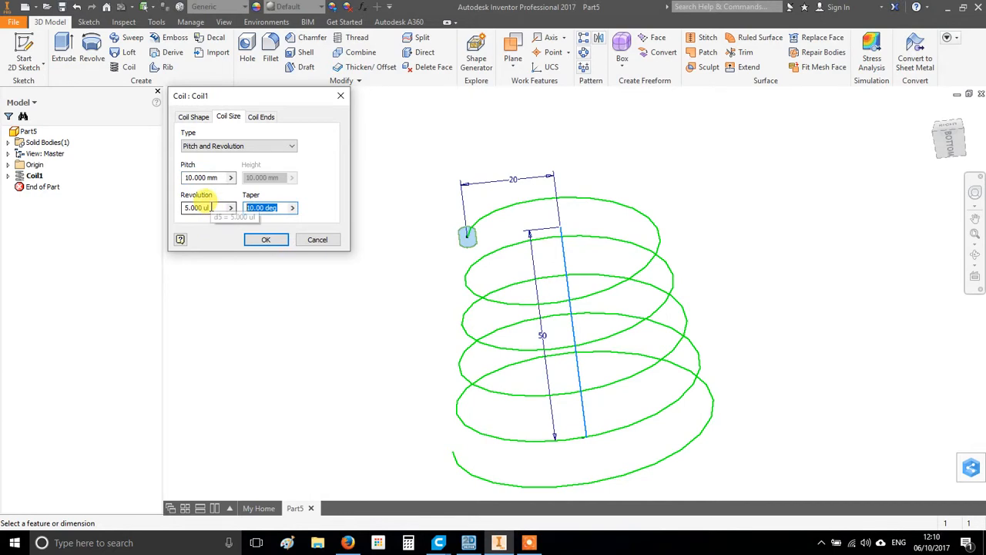
{"action": "type", "text": "50"}
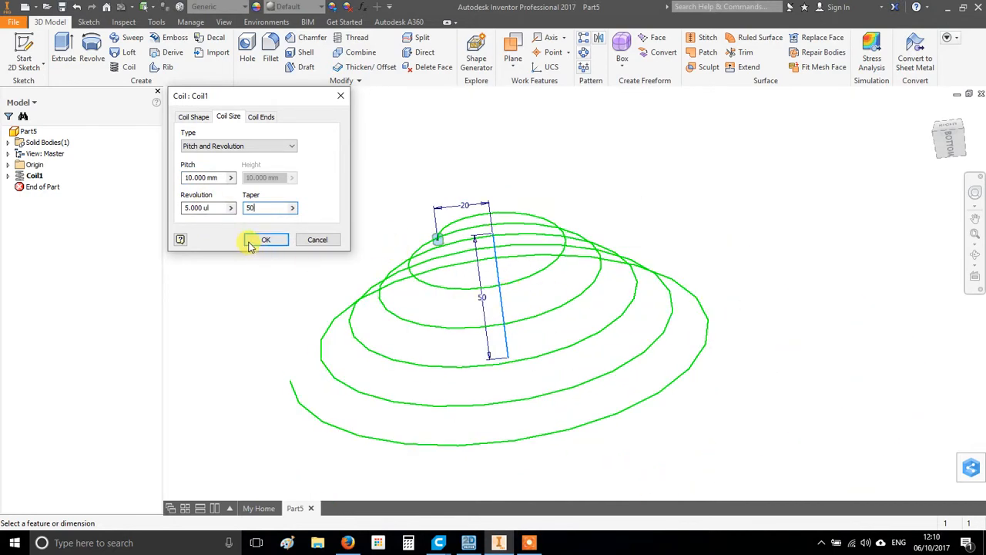
{"action": "left_click", "coordinate": [262, 239]}
{"action": "middle_click_drag", "start_coordinate": [540, 220], "coordinate": [438, 236], "text": "shift"}
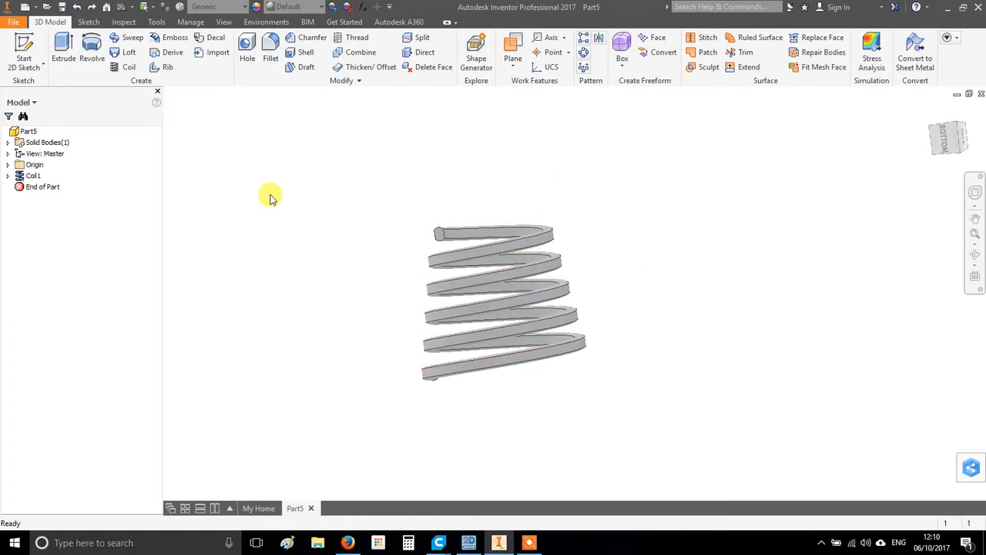
Step: Reopen the coil feature for editing, compare the two rotation directions, and reverse the coil's rotation
{"action": "right_click", "coordinate": [33, 175]}
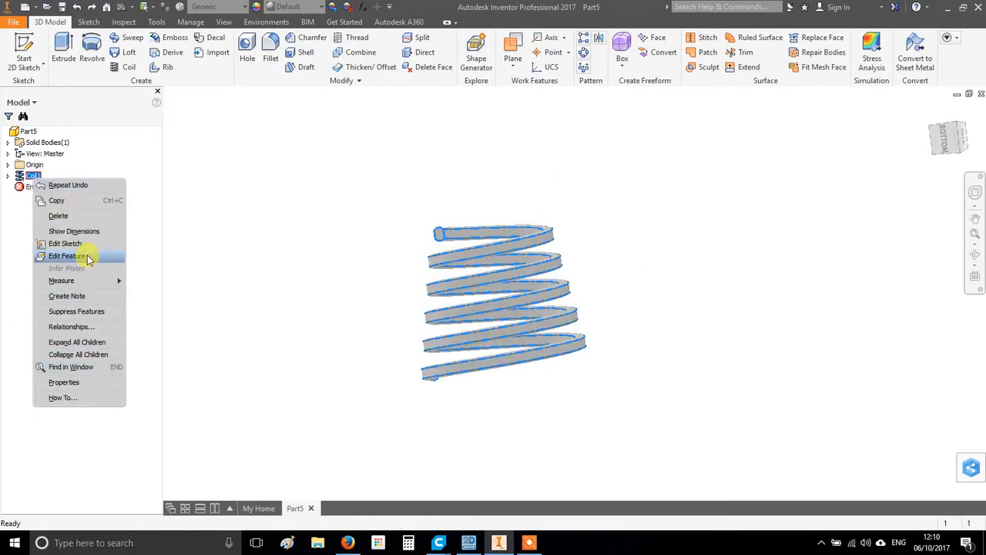
{"action": "left_click", "coordinate": [68, 256]}
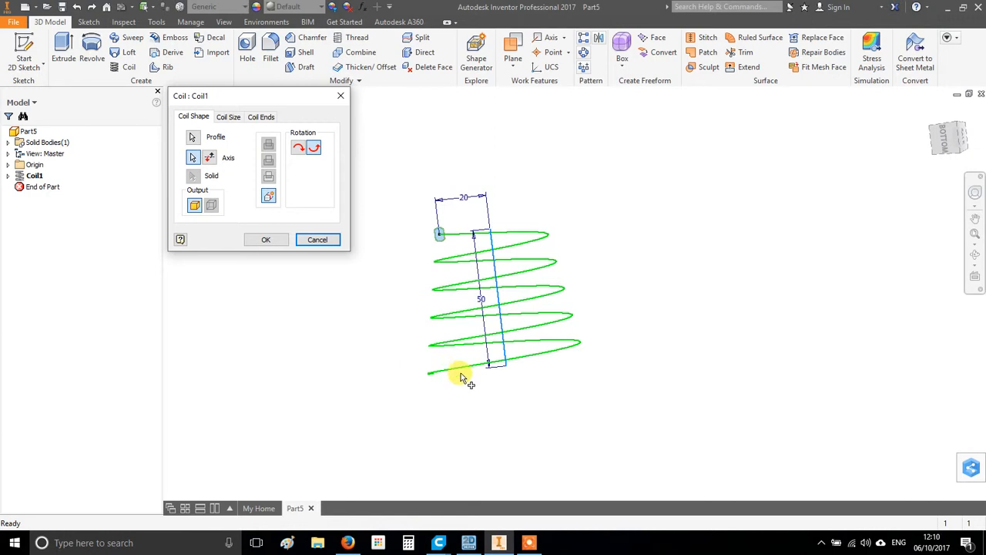
{"action": "scroll", "coordinate": [440, 237], "scroll_direction": "up", "scroll_amount": 2}
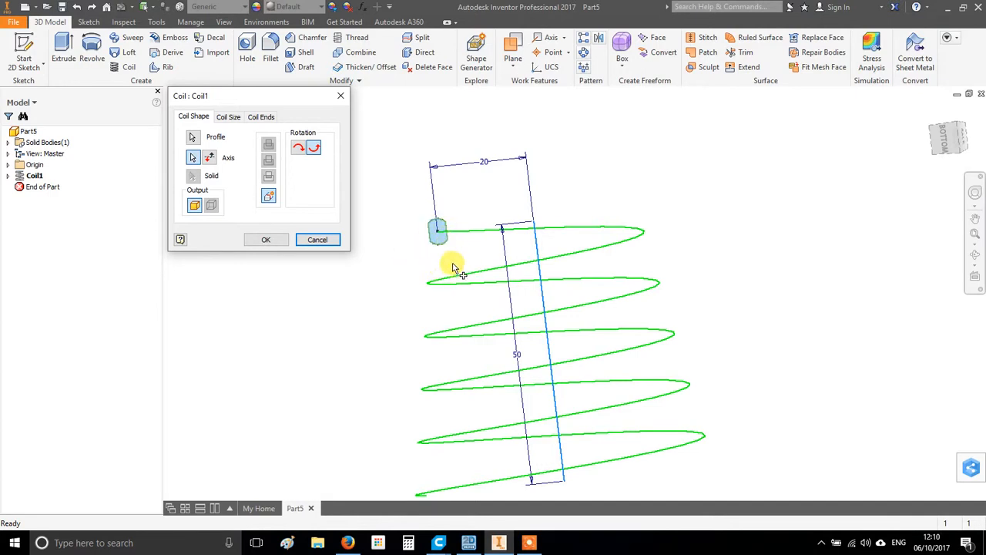
{"action": "left_click", "coordinate": [300, 152]}
{"action": "left_click", "coordinate": [316, 150]}
{"action": "left_click", "coordinate": [301, 149]}
{"action": "left_click", "coordinate": [323, 153]}
{"action": "left_click", "coordinate": [300, 150]}
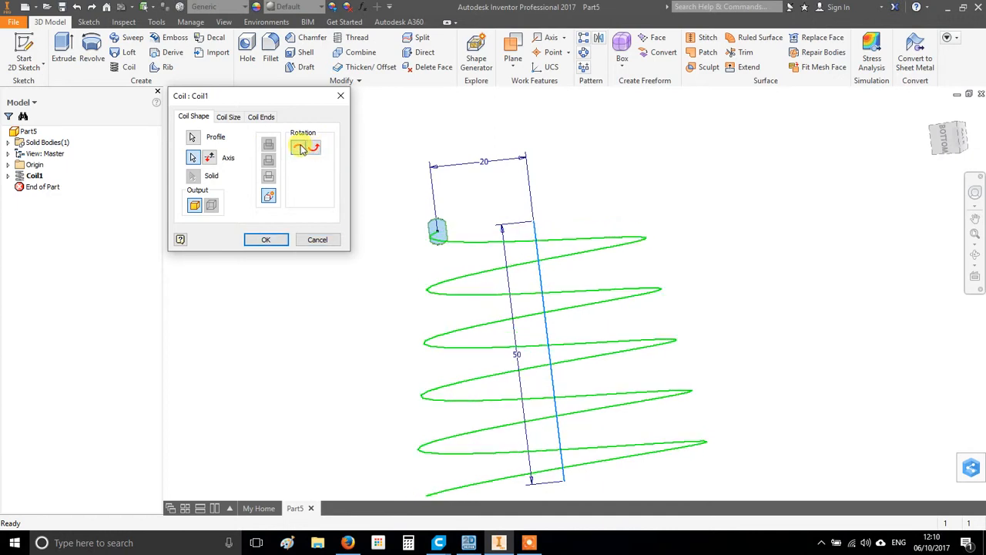
Step: Set both the start and the end of the coil to Flat, and apply the changes to the coil
{"action": "left_click", "coordinate": [228, 116]}
{"action": "left_click", "coordinate": [261, 117]}
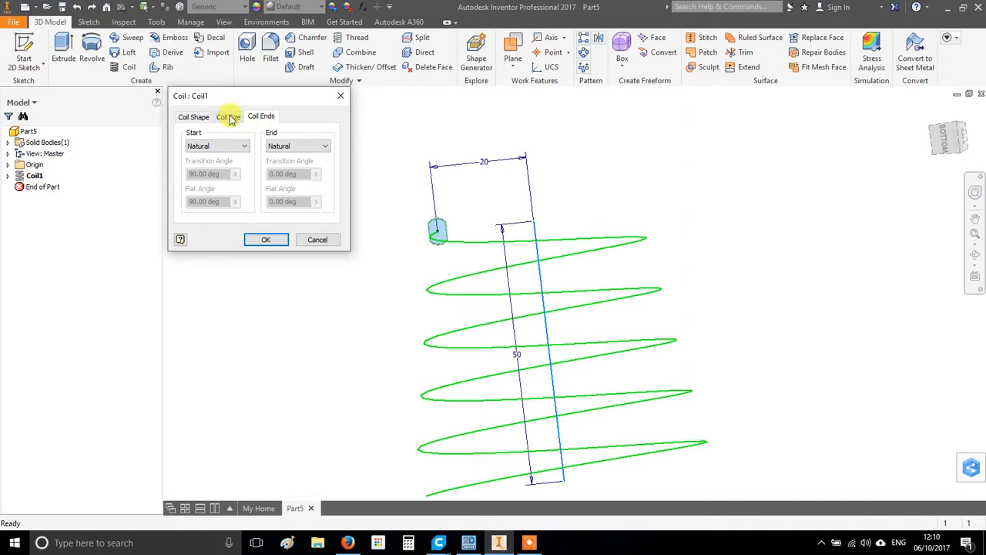
{"action": "left_click", "coordinate": [245, 147]}
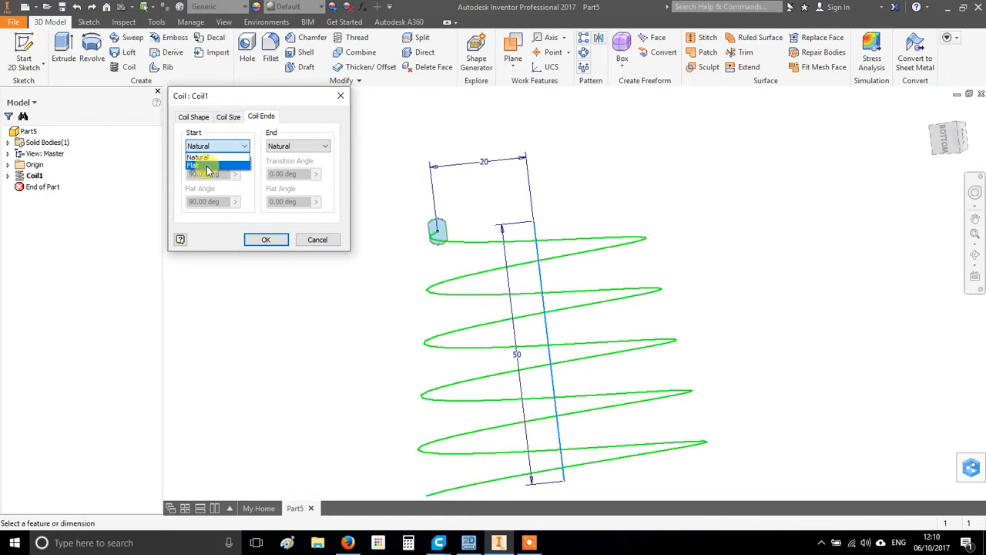
{"action": "left_click", "coordinate": [207, 166]}
{"action": "left_click", "coordinate": [298, 167]}
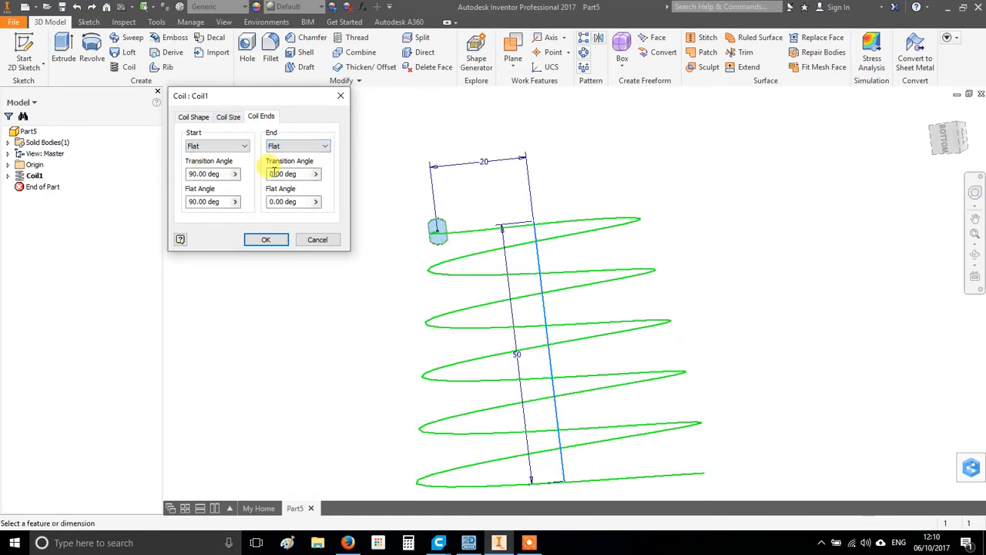
{"action": "left_click", "coordinate": [267, 242]}
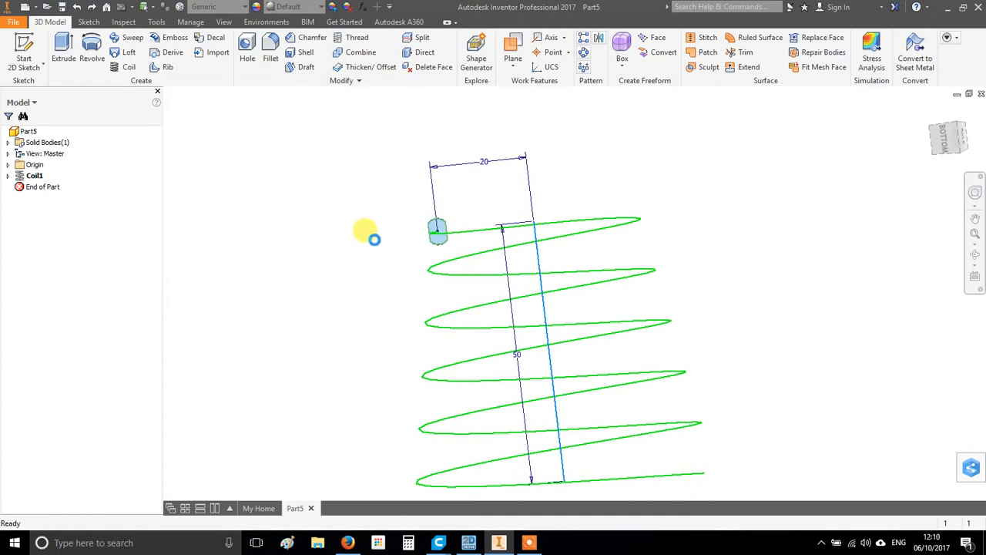
{"action": "scroll", "coordinate": [382, 238], "scroll_direction": "up", "scroll_amount": 3}
{"action": "middle_click_drag", "start_coordinate": [452, 248], "coordinate": [638, 357], "text": "shift"}
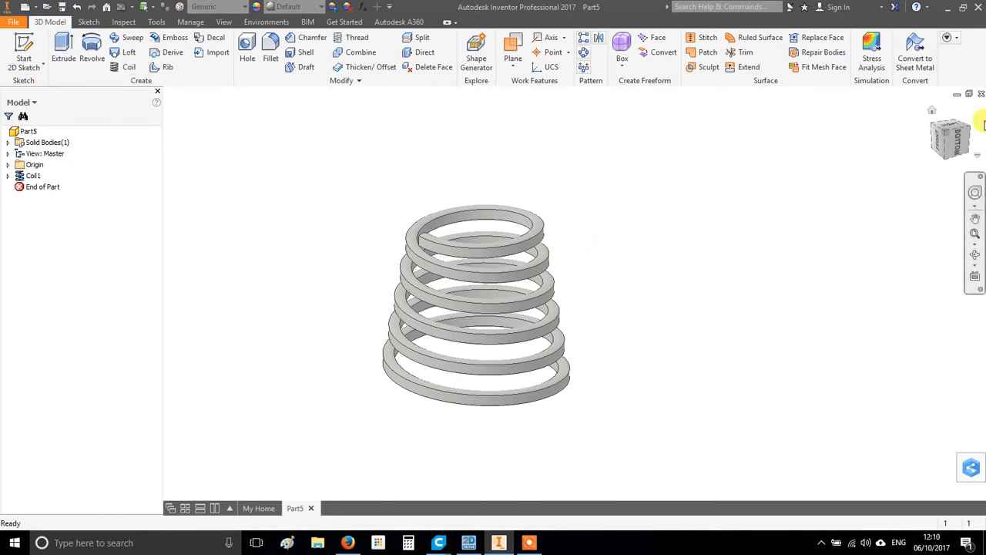
Step: Close the coil part without saving and create a new part
{"action": "left_click", "coordinate": [980, 93]}
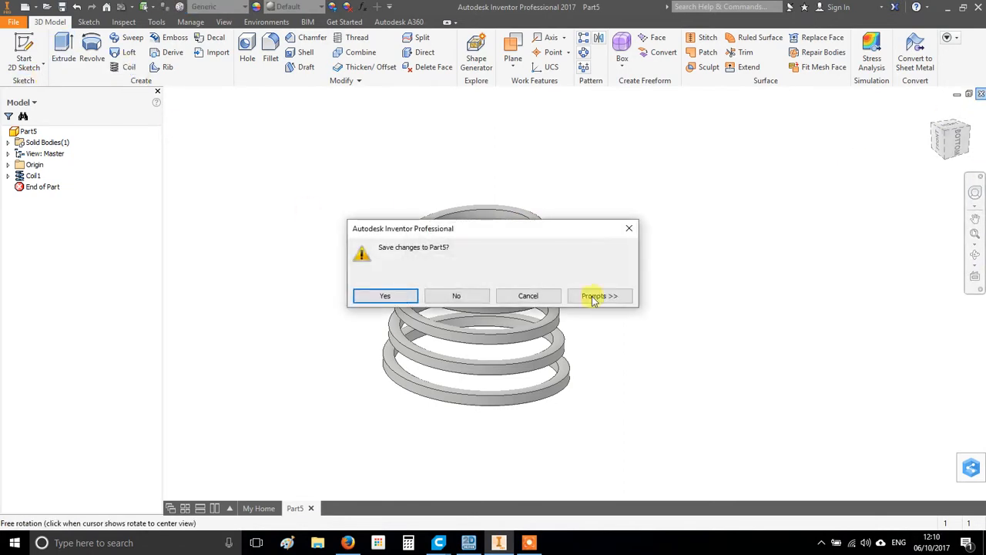
{"action": "left_click", "coordinate": [441, 294]}
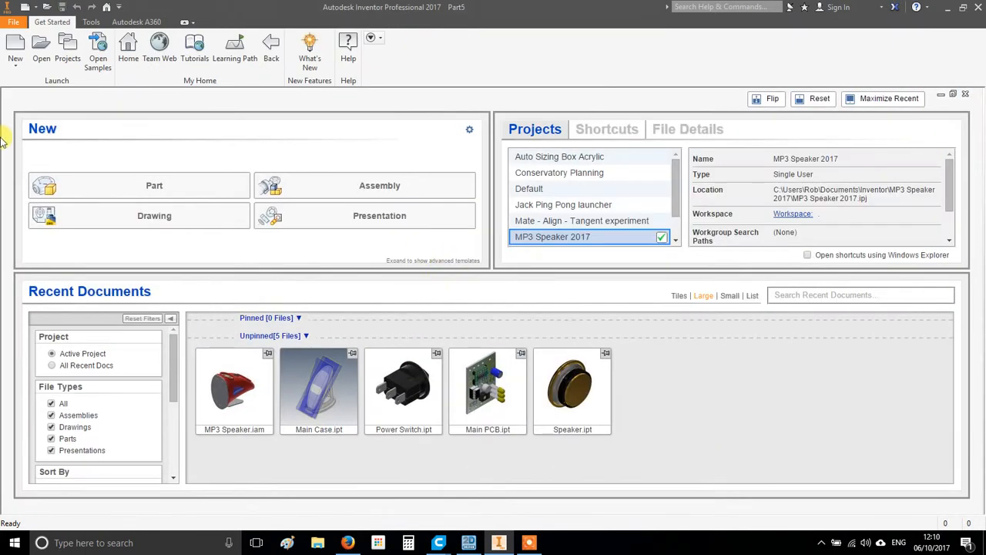
{"action": "left_click", "coordinate": [163, 186]}
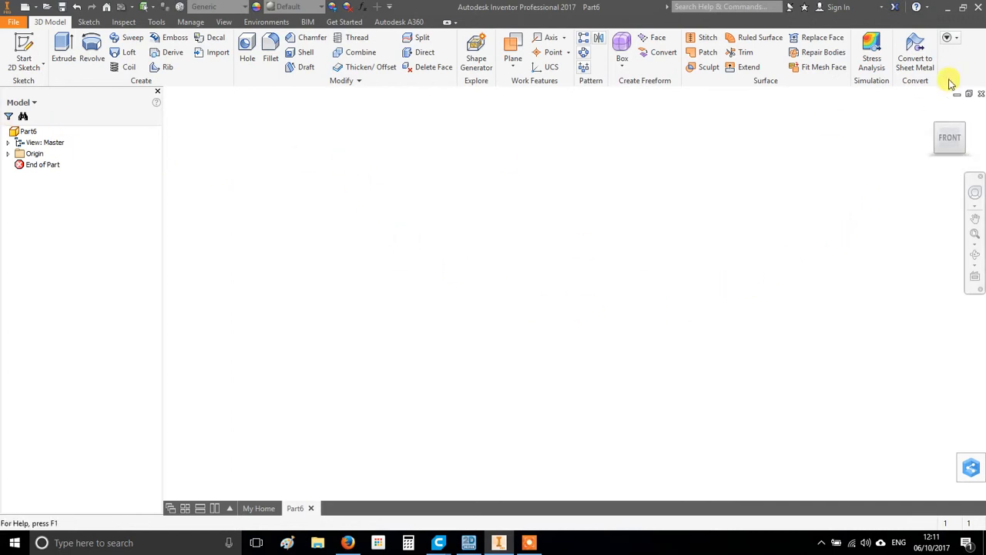
Step: Start a sketch on the horizontal origin plane and draw a 15 mm diameter circle centred on the origin
{"action": "left_click", "coordinate": [27, 44]}
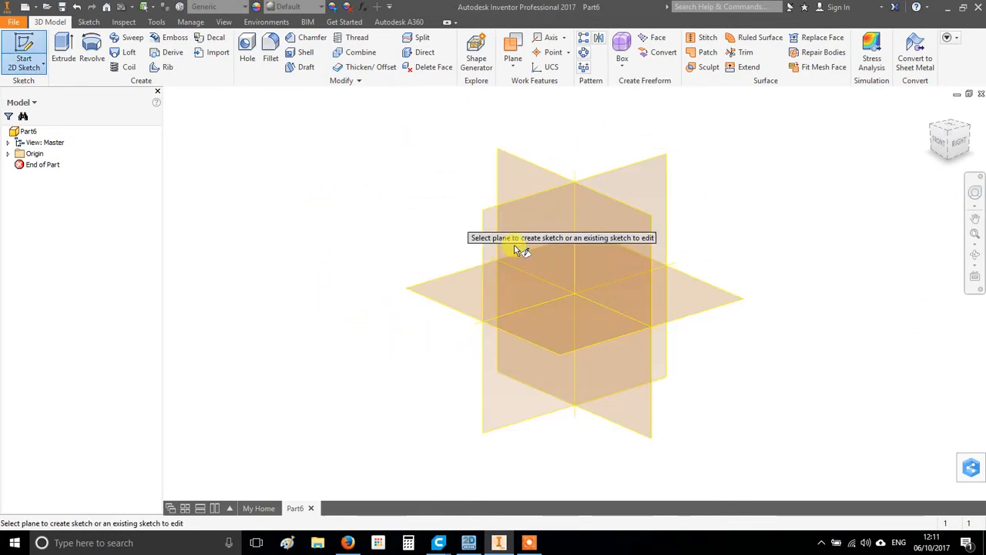
{"action": "left_click", "coordinate": [578, 324]}
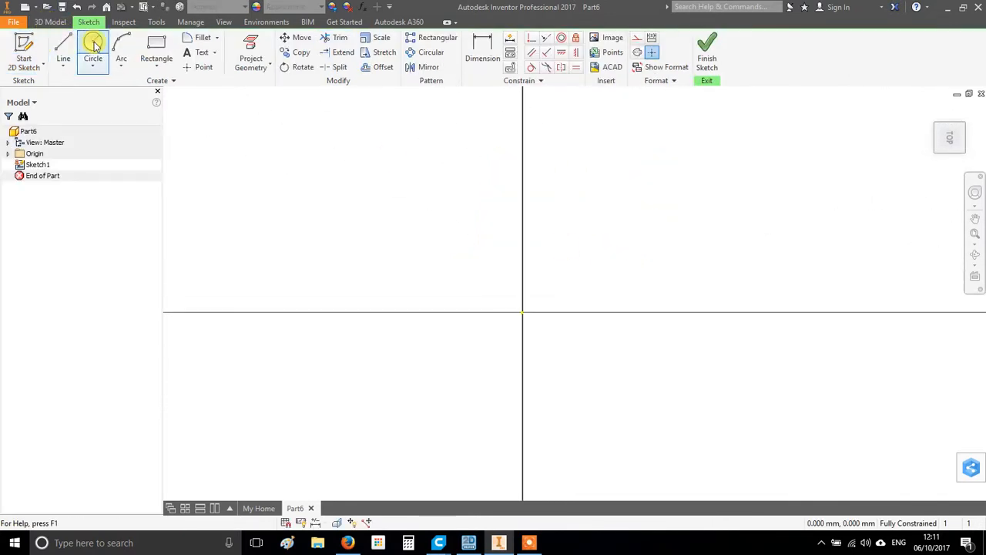
{"action": "left_click", "coordinate": [94, 44]}
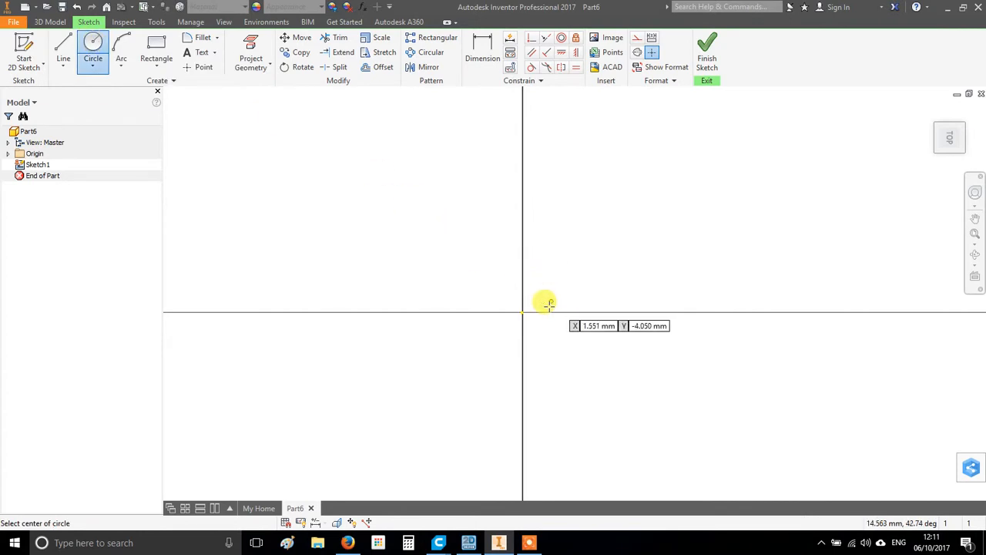
{"action": "left_click", "coordinate": [522, 312]}
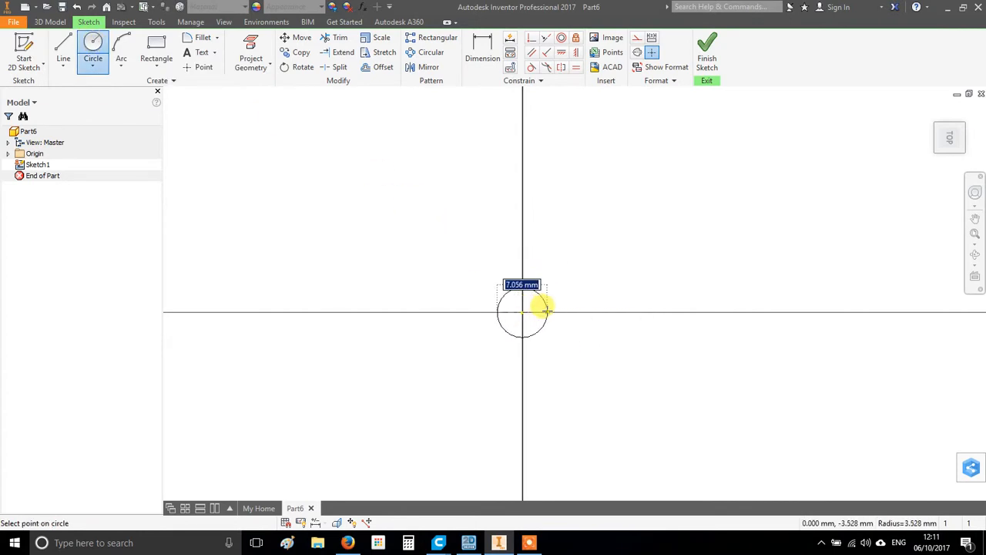
{"action": "key", "text": "Return"}
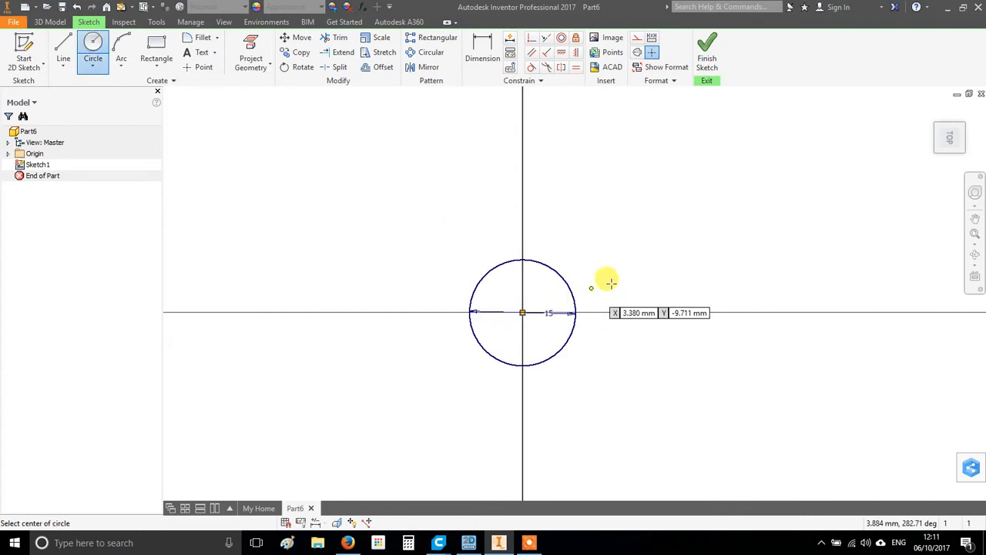
Step: Offset the 15 mm circle inward by 3 mm to form a ring profile, and finish the sketch
{"action": "left_click", "coordinate": [379, 73]}
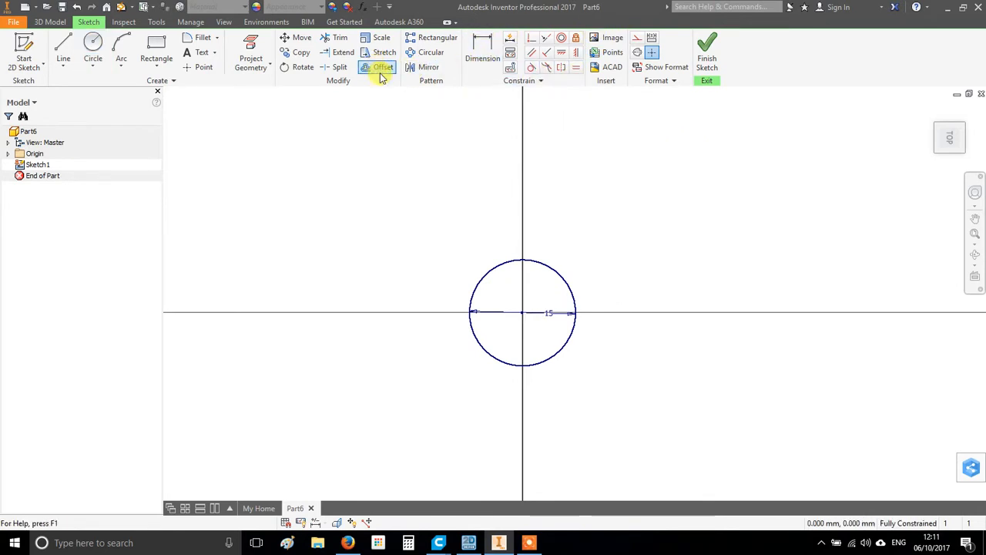
{"action": "left_click", "coordinate": [554, 271]}
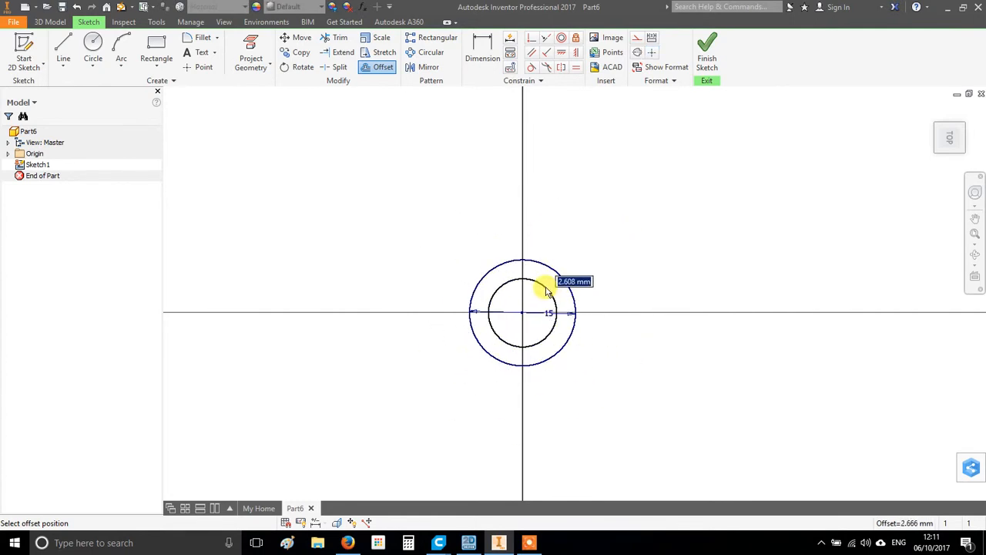
{"action": "key", "text": "Return"}
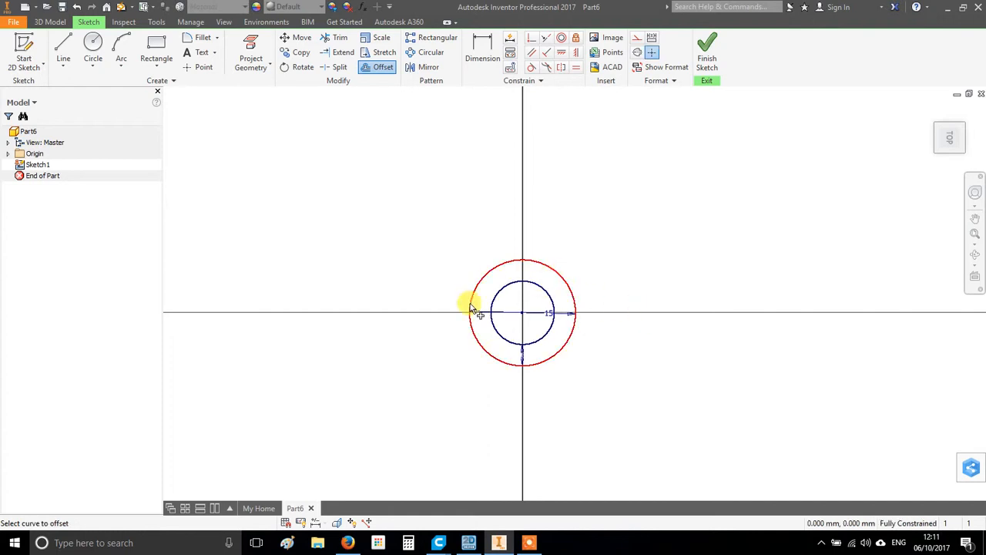
{"action": "left_click", "coordinate": [707, 50]}
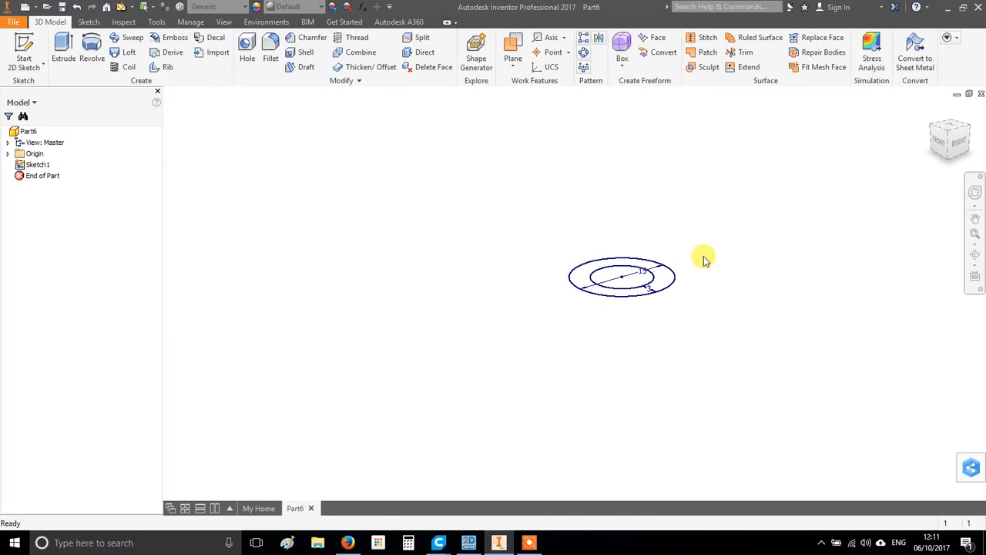
Step: Start a second sketch on the vertical origin plane parallel to the front view, and look at it straight on
{"action": "scroll", "coordinate": [525, 327], "scroll_direction": "up", "scroll_amount": 2}
{"action": "middle_click_drag", "start_coordinate": [594, 337], "coordinate": [568, 340], "text": "shift"}
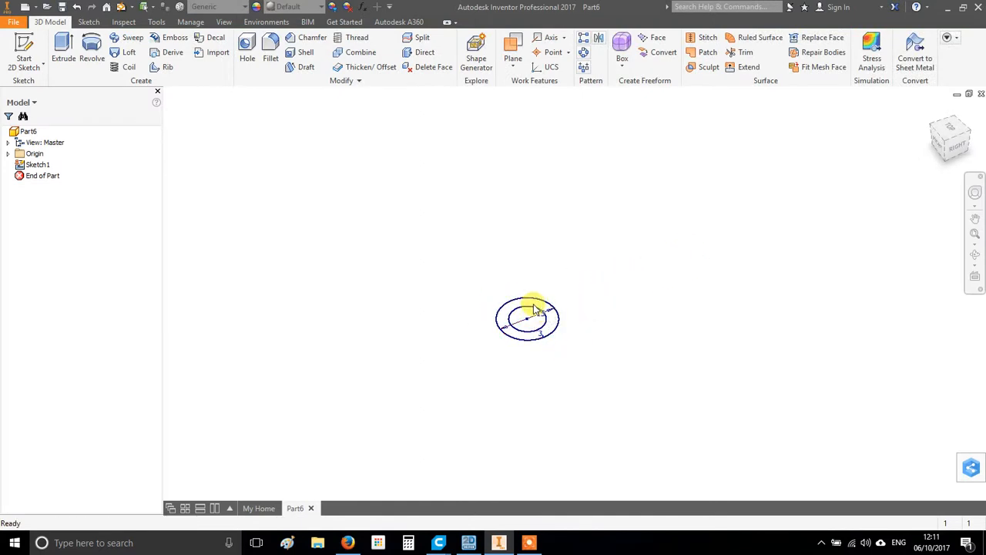
{"action": "scroll", "coordinate": [498, 283], "scroll_direction": "up", "scroll_amount": 2}
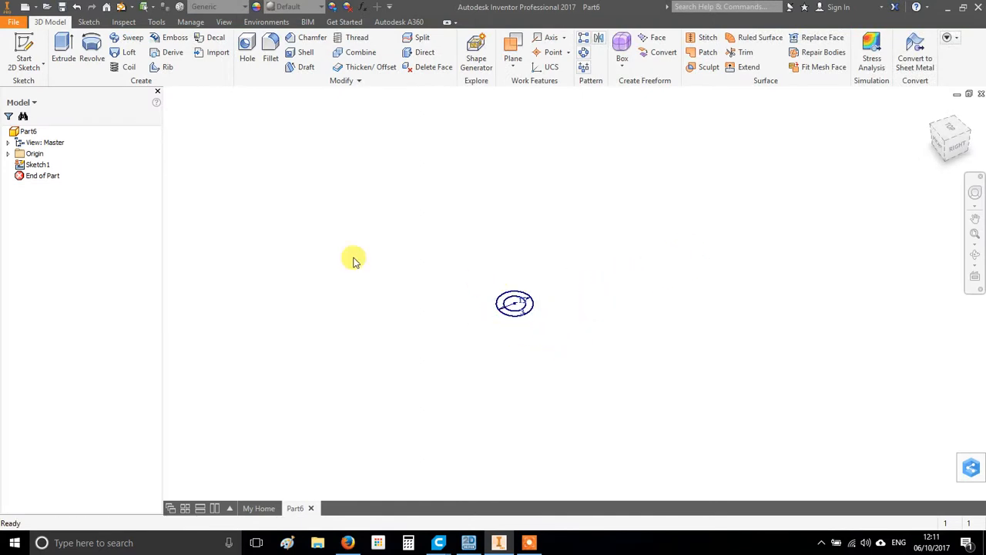
{"action": "left_click", "coordinate": [34, 44]}
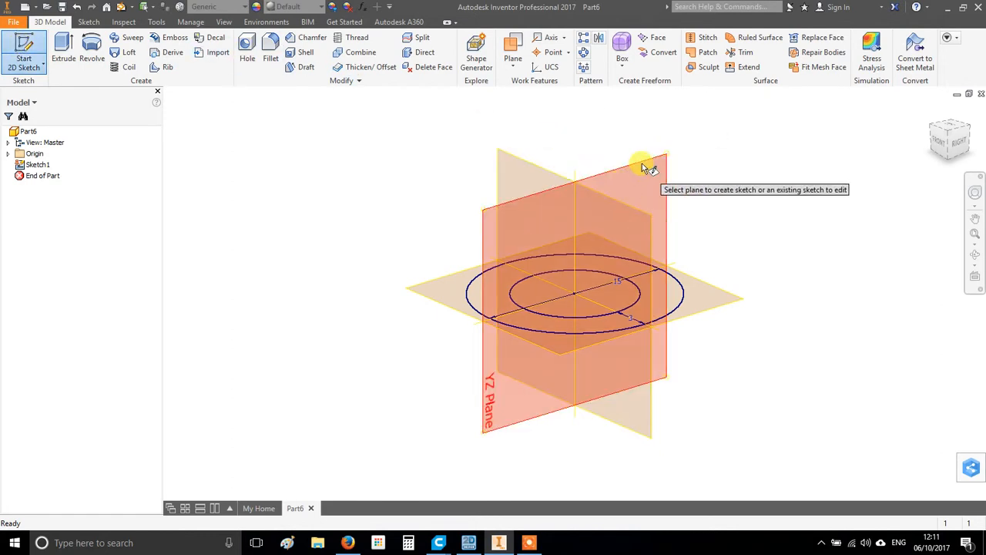
{"action": "left_click", "coordinate": [634, 231]}
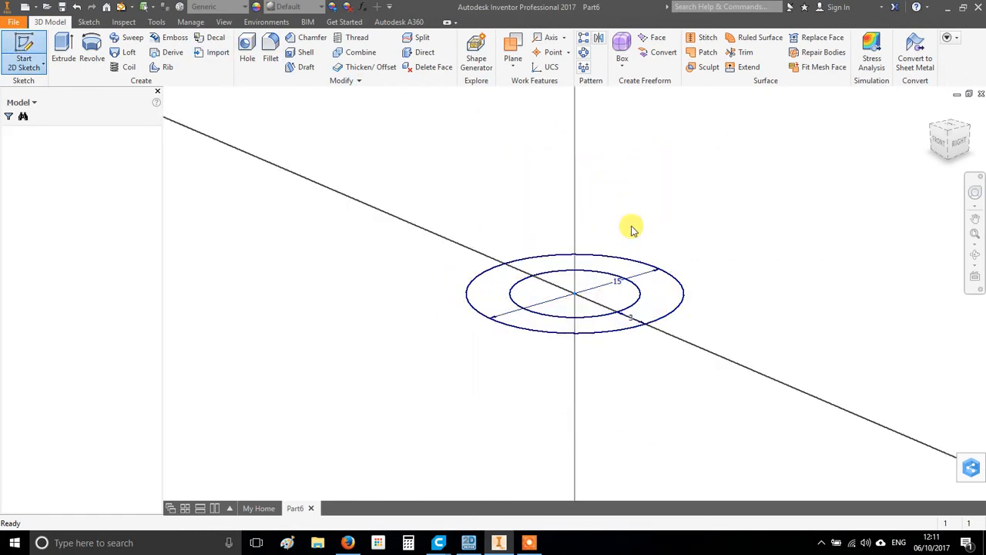
{"action": "mouse_move", "coordinate": [598, 257]}
{"action": "middle_mouse_down", "text": "shift"}
{"action": "mouse_move", "coordinate": [598, 275]}
{"action": "mouse_move", "coordinate": [601, 257]}
{"action": "mouse_move", "coordinate": [568, 290]}
{"action": "middle_mouse_up", "text": "shift"}
{"action": "left_click", "coordinate": [950, 146]}
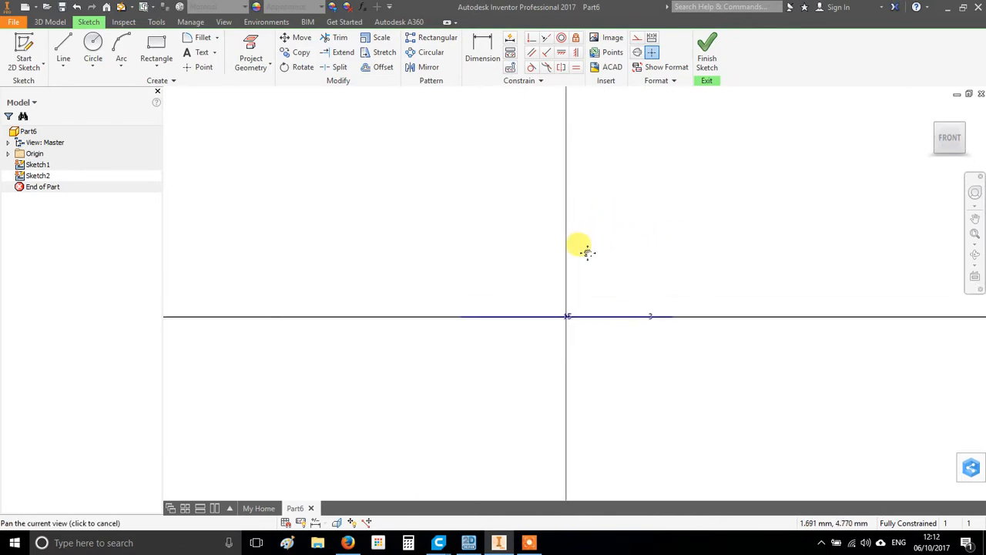
{"action": "left_click", "coordinate": [62, 46]}
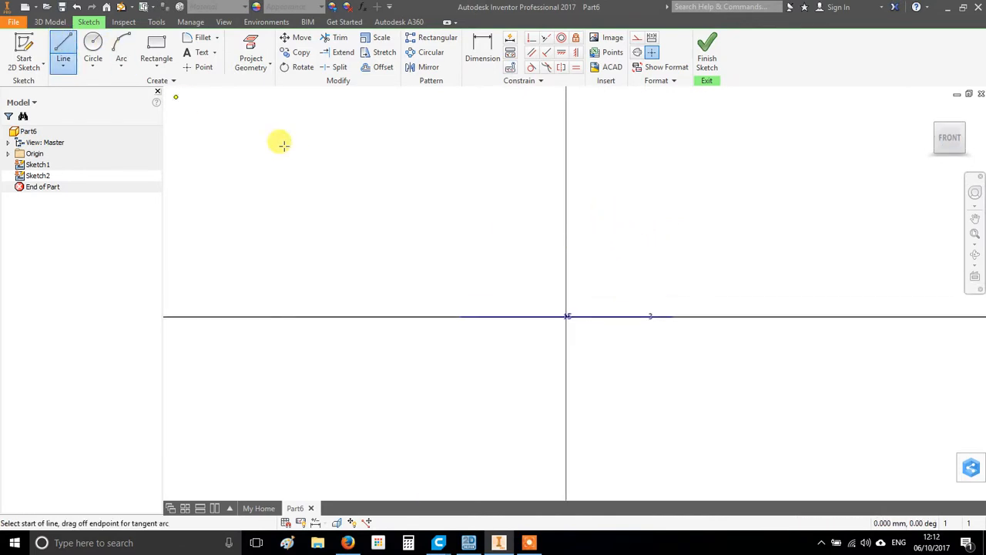
{"action": "left_click", "coordinate": [566, 316]}
{"action": "mouse_move", "coordinate": [568, 288]}
{"action": "middle_mouse_down", "text": "shift"}
{"action": "mouse_move", "coordinate": [570, 306]}
{"action": "mouse_move", "coordinate": [580, 290]}
{"action": "middle_mouse_up", "text": "shift"}
{"action": "left_click", "coordinate": [955, 148]}
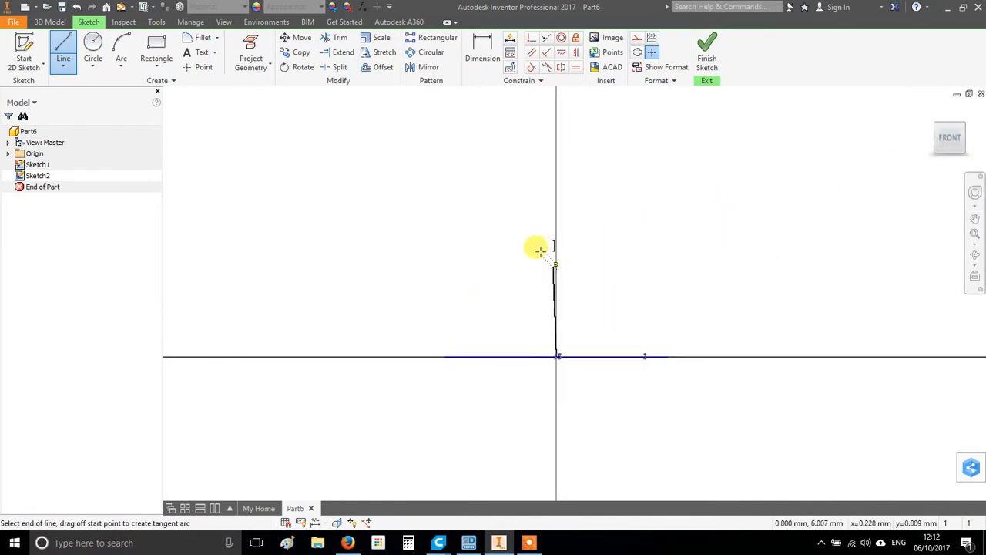
{"action": "right_click", "coordinate": [452, 204]}
{"action": "left_click", "coordinate": [395, 206]}
{"action": "key", "text": "ctrl+z"}
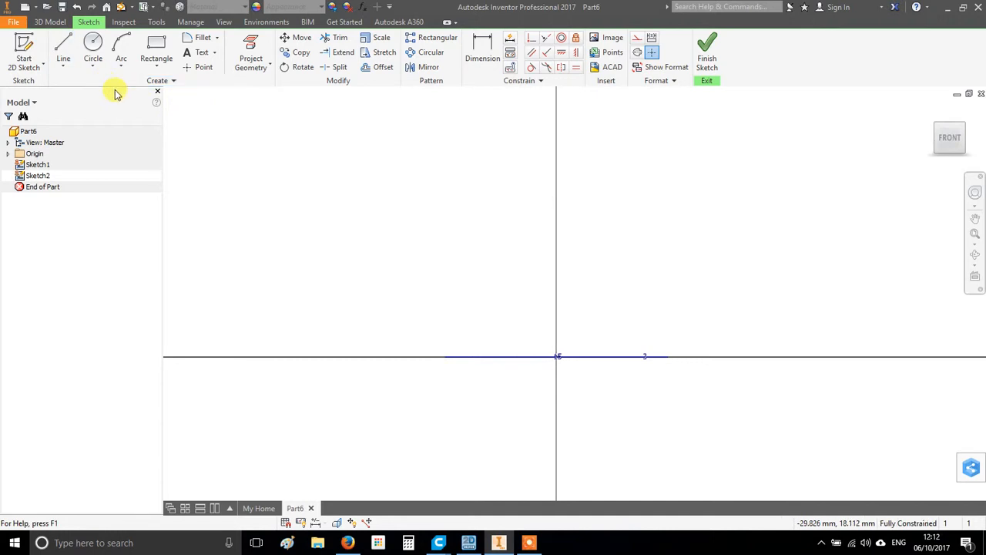
Step: Draw a vertical line about 5 mm long upward from the origin
{"action": "left_click", "coordinate": [63, 48]}
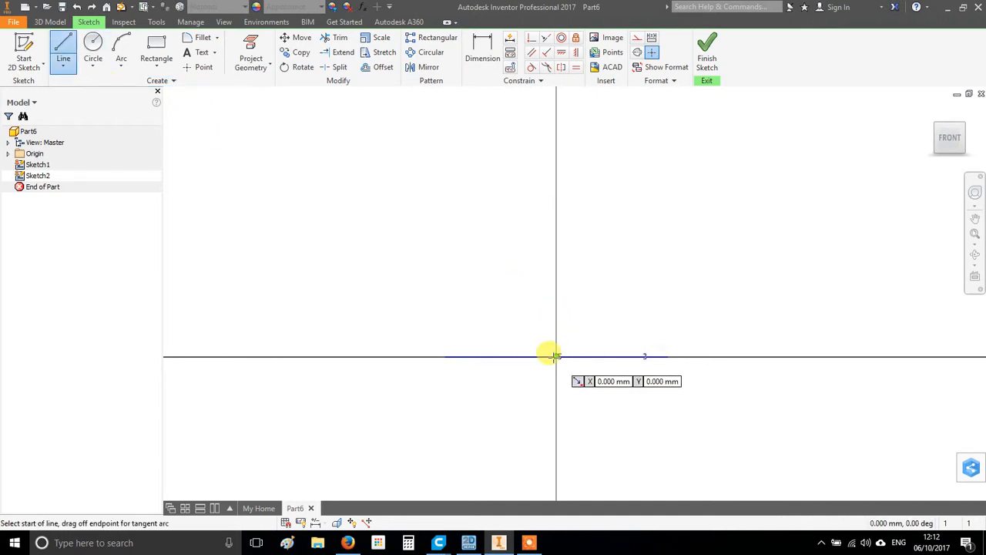
{"action": "left_click", "coordinate": [556, 354]}
{"action": "left_click", "coordinate": [555, 280]}
{"action": "right_click", "coordinate": [625, 271]}
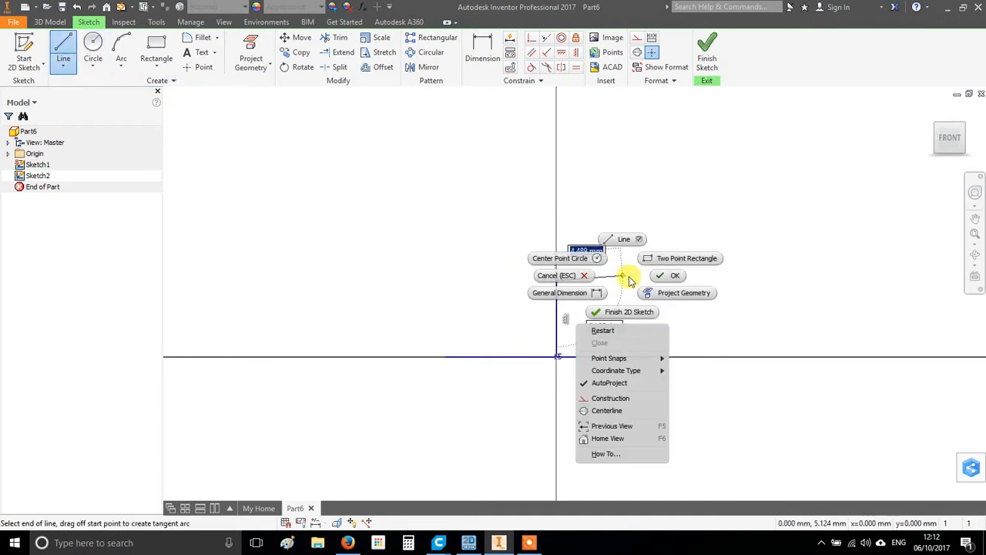
{"action": "left_click", "coordinate": [651, 282]}
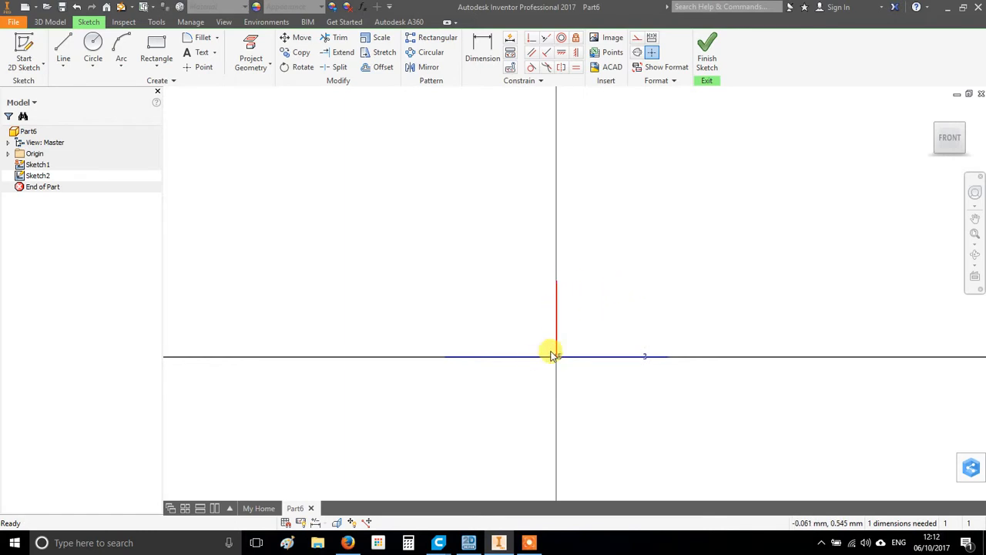
Step: Draw two connected three-point arcs from the line's upper end, the first ending about 19 mm across and 37 mm above the origin
{"action": "mouse_move", "coordinate": [574, 328]}
{"action": "middle_mouse_down", "text": "shift"}
{"action": "mouse_move", "coordinate": [630, 334]}
{"action": "mouse_move", "coordinate": [591, 339]}
{"action": "middle_mouse_up", "text": "shift"}
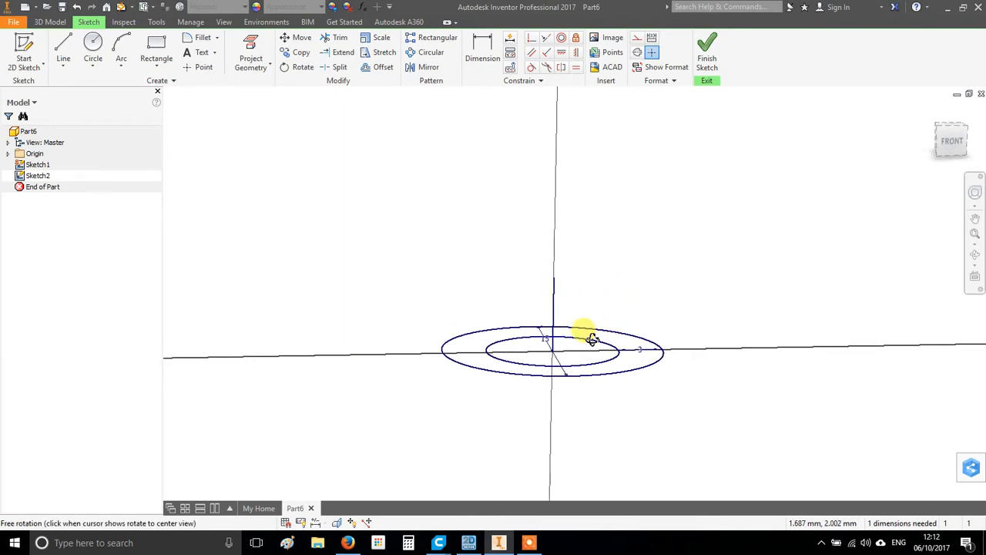
{"action": "left_click", "coordinate": [946, 144]}
{"action": "scroll", "coordinate": [612, 268], "scroll_direction": "up", "scroll_amount": 5}
{"action": "middle_click_drag", "start_coordinate": [651, 229], "coordinate": [543, 312]}
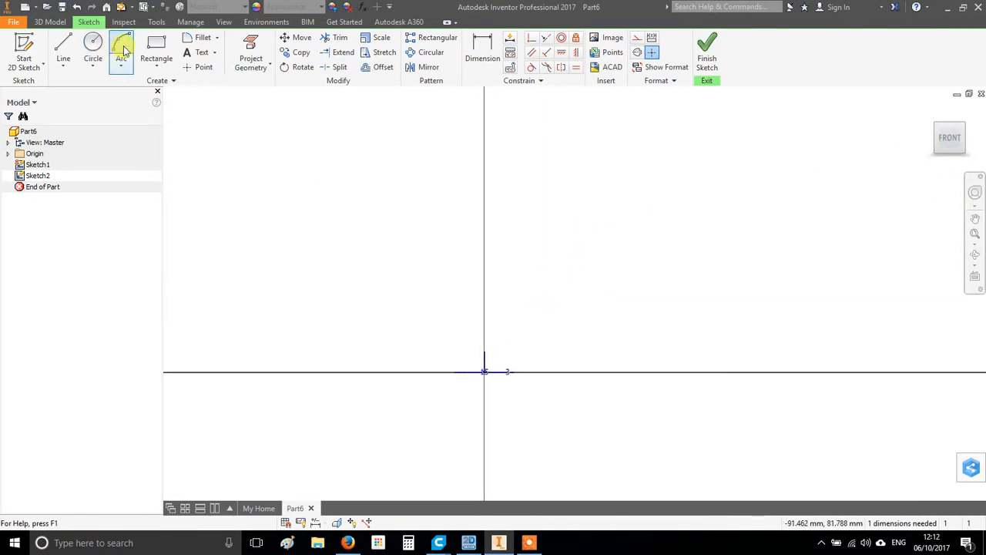
{"action": "left_click", "coordinate": [121, 51]}
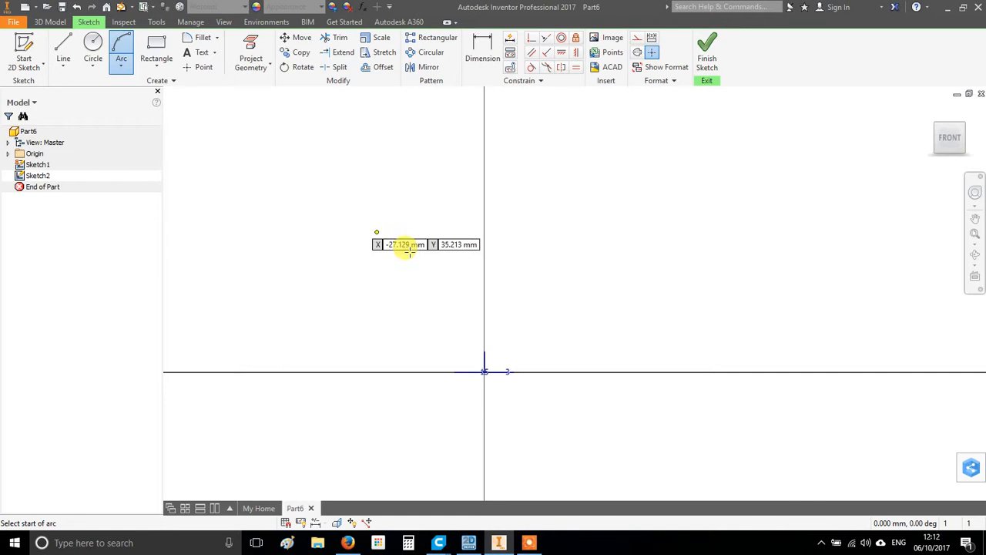
{"action": "left_click", "coordinate": [484, 372]}
{"action": "left_click", "coordinate": [560, 226]}
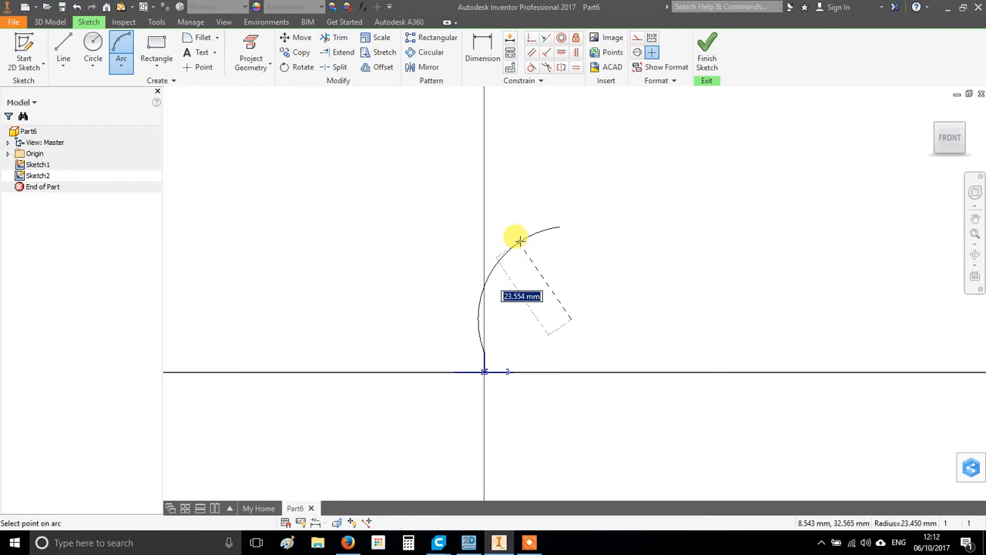
{"action": "left_click", "coordinate": [528, 240]}
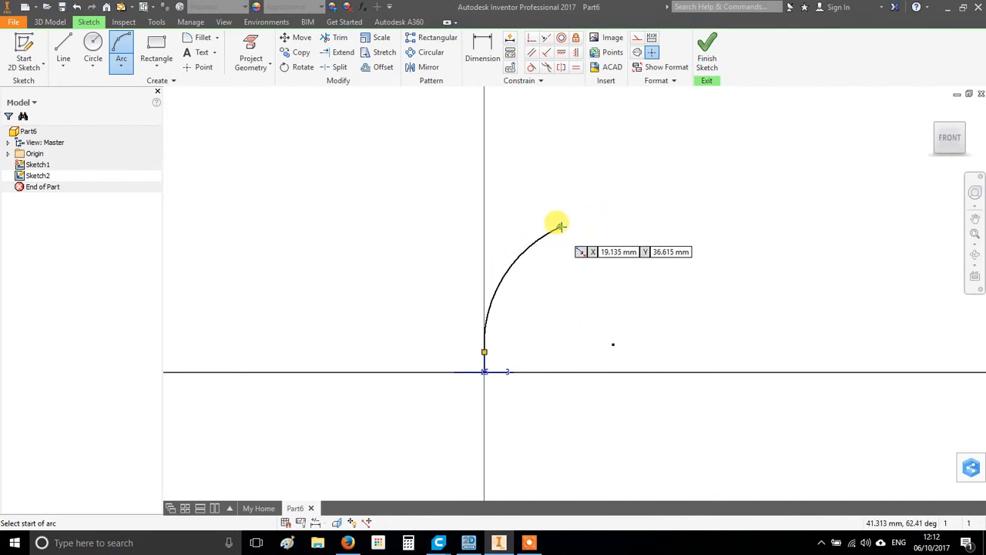
{"action": "left_click", "coordinate": [707, 193]}
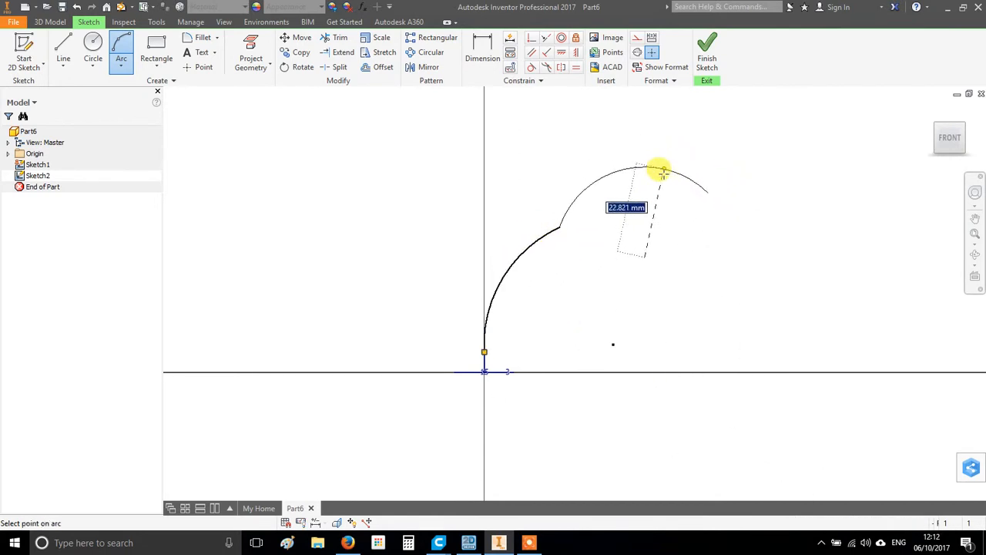
{"action": "left_click", "coordinate": [668, 212]}
Step: Extend the path from the second arc's end with four connected straight lines that rise and bend back across the vertical axis
{"action": "scroll", "coordinate": [735, 207], "scroll_direction": "up", "scroll_amount": 5}
{"action": "middle_click_drag", "start_coordinate": [726, 209], "coordinate": [473, 268]}
{"action": "left_click", "coordinate": [63, 46]}
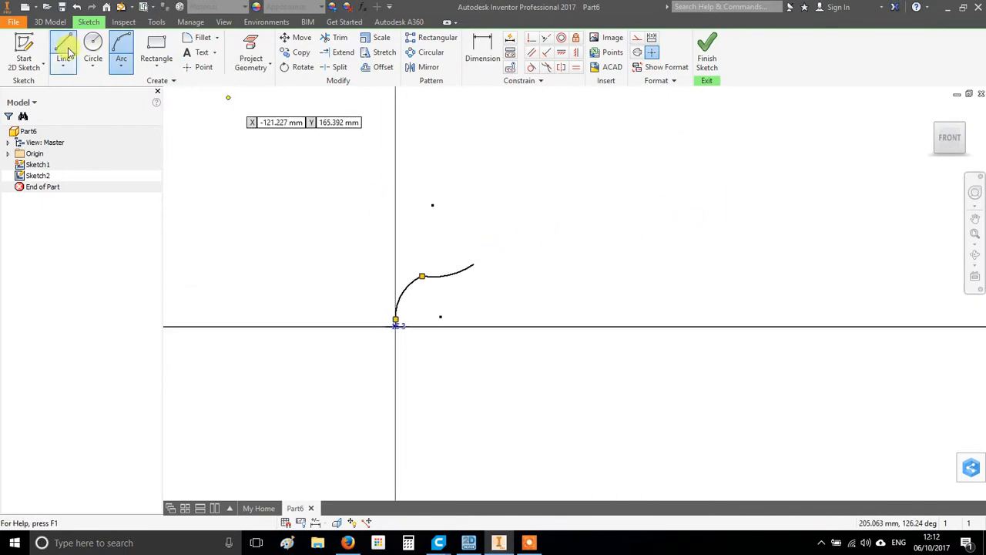
{"action": "left_click", "coordinate": [474, 263]}
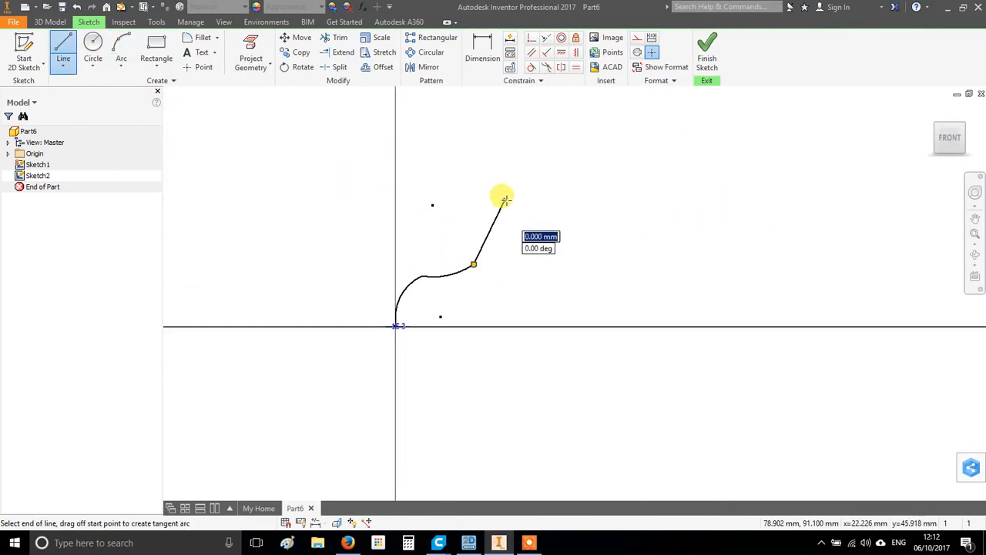
{"action": "left_click", "coordinate": [502, 157]}
{"action": "left_click", "coordinate": [433, 127]}
{"action": "right_click", "coordinate": [352, 166]}
{"action": "left_click", "coordinate": [393, 168]}
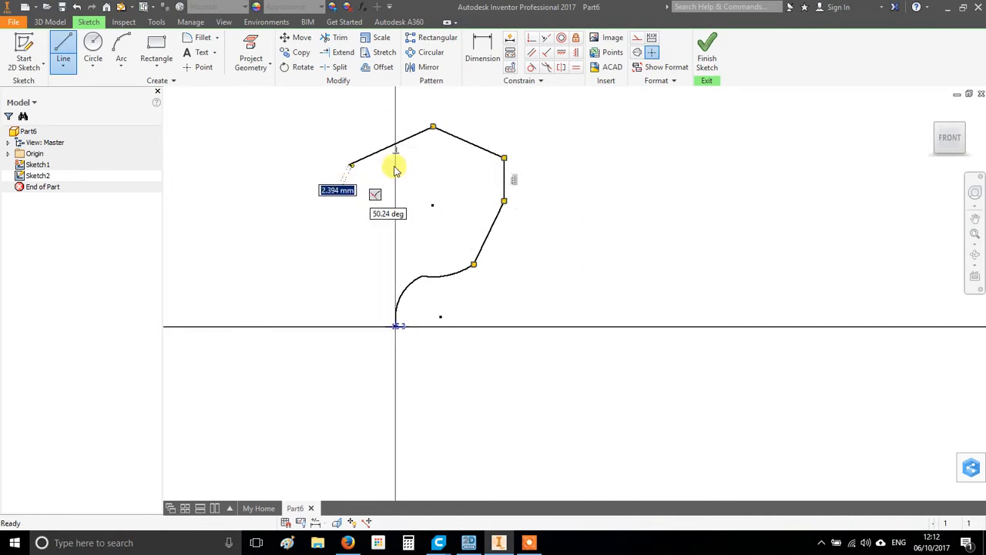
Step: Draw a control vertex spline from the free end of the last line, dipping down and curling back upward in an open loop
{"action": "left_click", "coordinate": [56, 68]}
{"action": "left_click", "coordinate": [83, 111]}
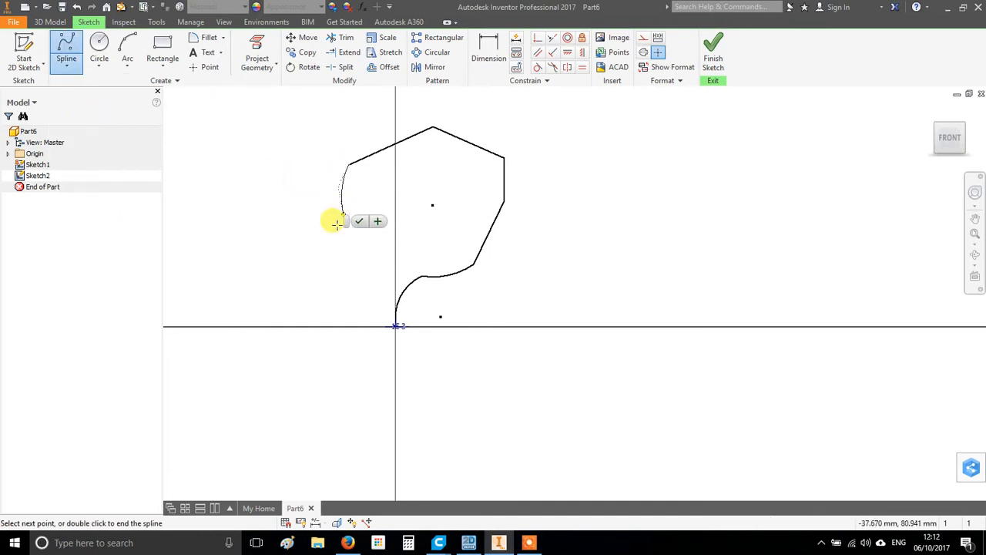
{"action": "left_click", "coordinate": [270, 246]}
{"action": "left_click", "coordinate": [227, 207]}
{"action": "left_click", "coordinate": [229, 163]}
{"action": "left_click", "coordinate": [276, 120]}
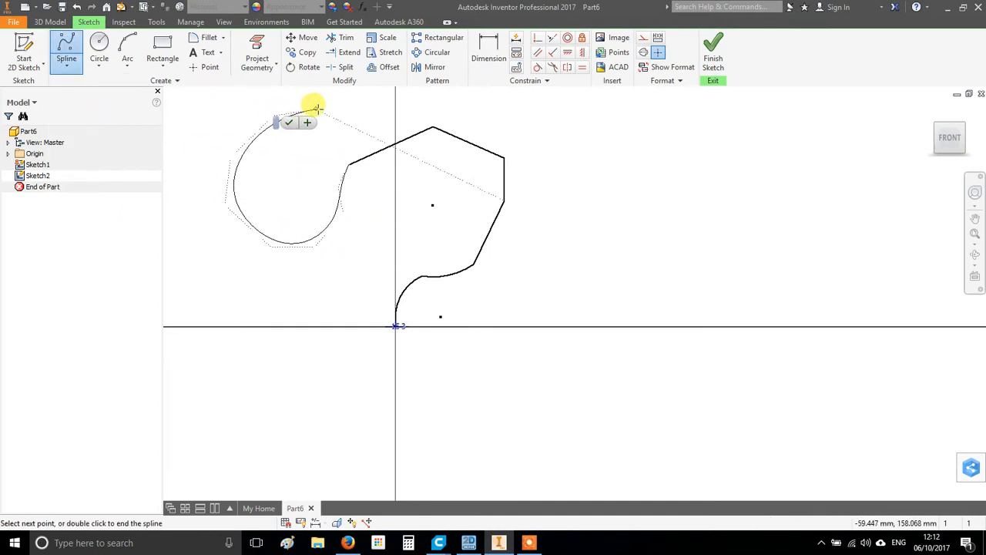
Step: Examine the whole path sketch and how it rises from the centre of the ring profile
{"action": "scroll", "coordinate": [574, 169], "scroll_direction": "up", "scroll_amount": 3}
{"action": "middle_click_drag", "start_coordinate": [579, 202], "coordinate": [505, 243], "text": "shift"}
{"action": "scroll", "coordinate": [506, 231], "scroll_direction": "down", "scroll_amount": 3}
{"action": "mouse_move", "coordinate": [497, 192]}
{"action": "middle_mouse_down"}
{"action": "mouse_move", "coordinate": [508, 227]}
{"action": "mouse_move", "coordinate": [477, 245]}
{"action": "mouse_move", "coordinate": [483, 273]}
{"action": "middle_mouse_up"}
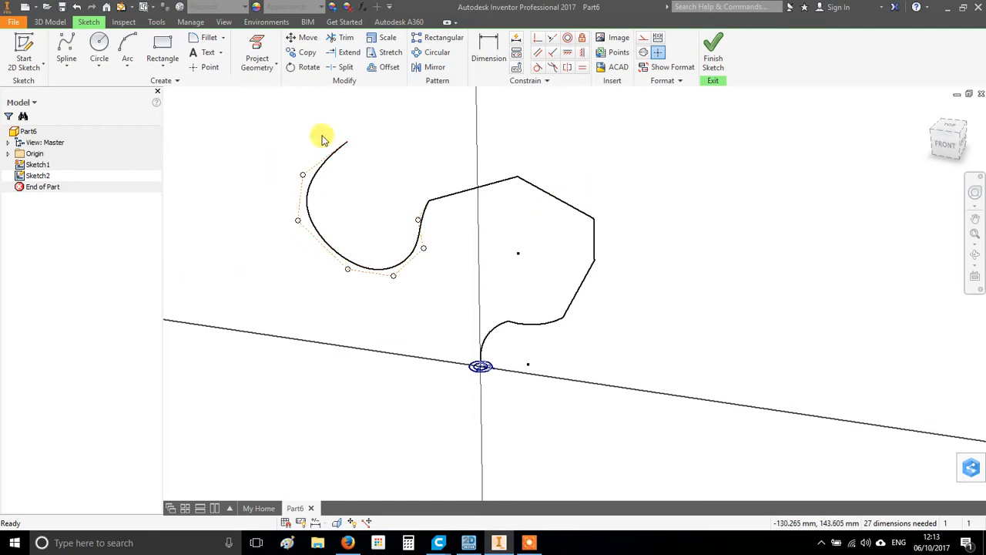
{"action": "scroll", "coordinate": [482, 366], "scroll_direction": "up", "scroll_amount": 3}
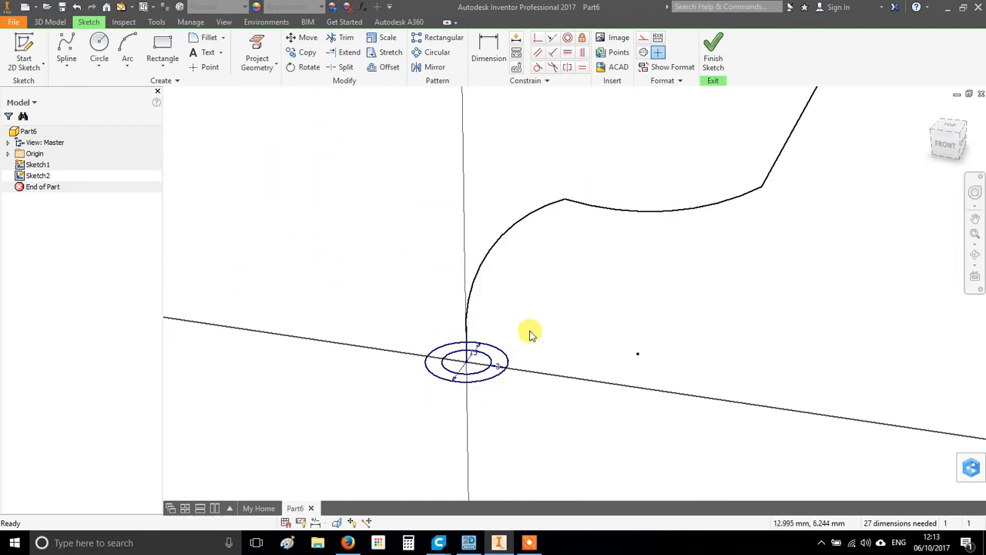
{"action": "scroll", "coordinate": [476, 356], "scroll_direction": "down", "scroll_amount": 3}
{"action": "scroll", "coordinate": [515, 378], "scroll_direction": "up", "scroll_amount": 2}
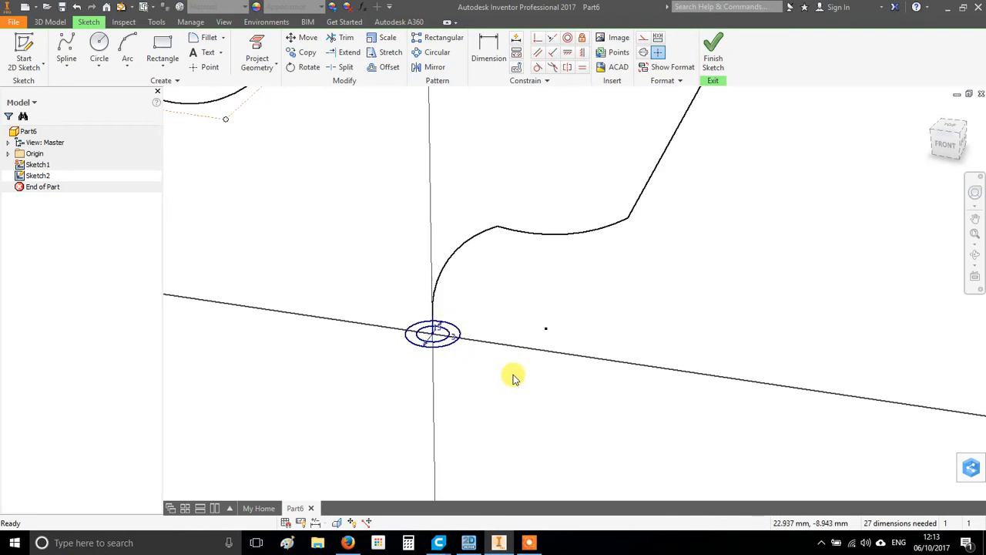
{"action": "scroll", "coordinate": [438, 326], "scroll_direction": "down", "scroll_amount": 2}
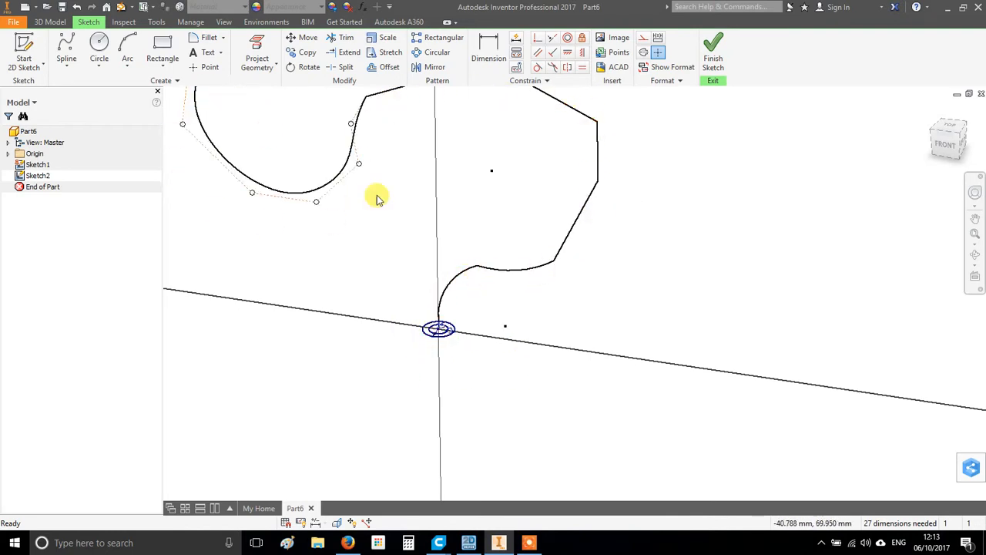
{"action": "scroll", "coordinate": [378, 199], "scroll_direction": "down", "scroll_amount": 2}
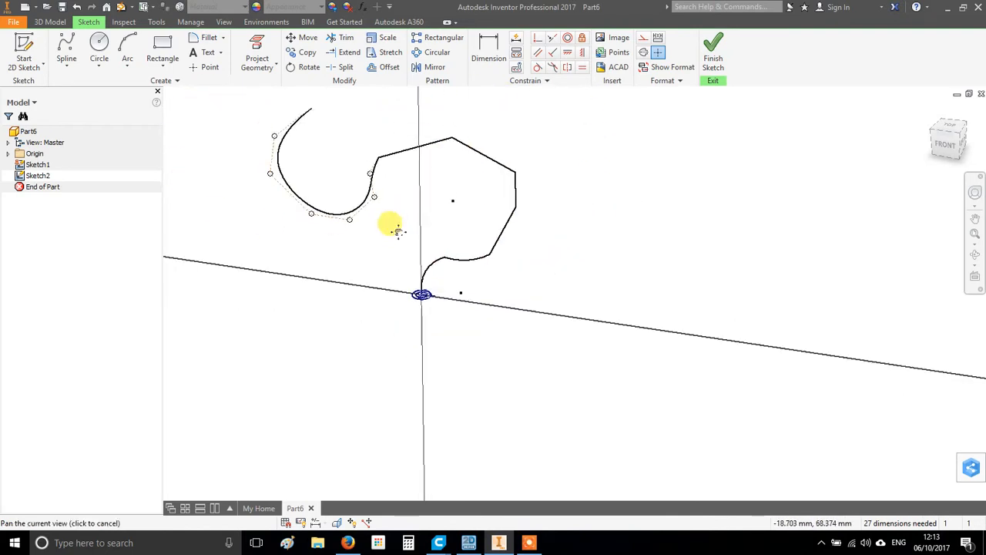
Step: Finish the path sketch and sweep the ring profile along the whole freeform path as a solid tube
{"action": "left_click", "coordinate": [714, 53]}
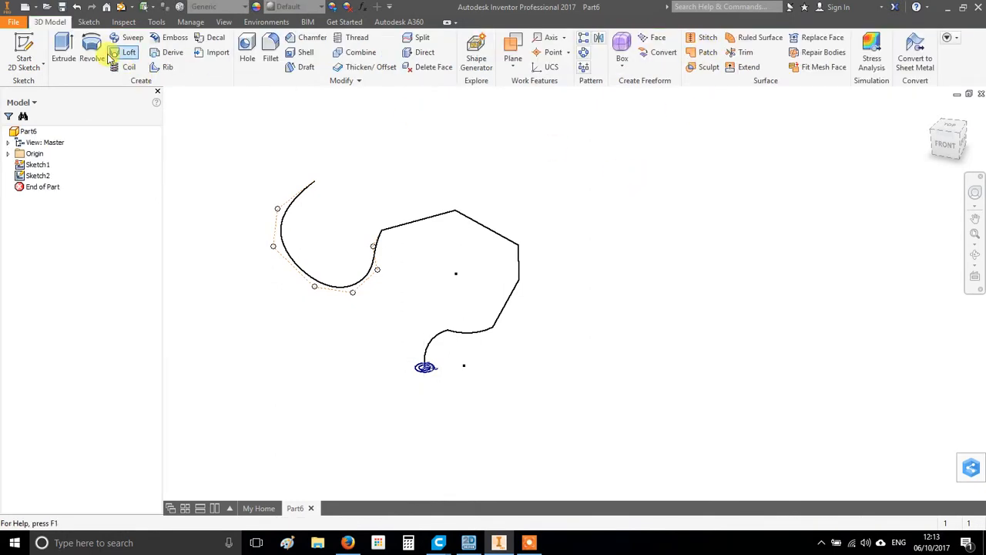
{"action": "left_click", "coordinate": [129, 38]}
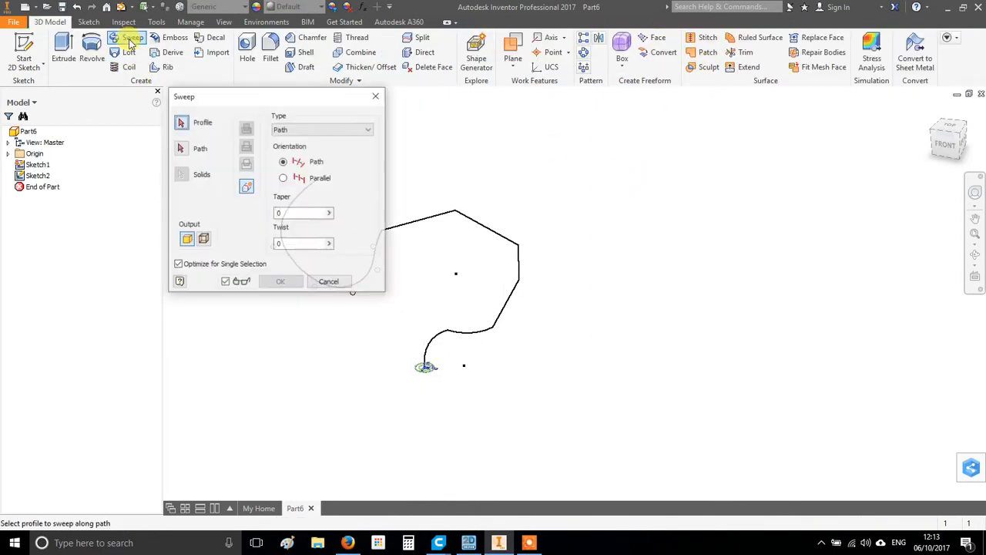
{"action": "scroll", "coordinate": [431, 364], "scroll_direction": "up", "scroll_amount": 2}
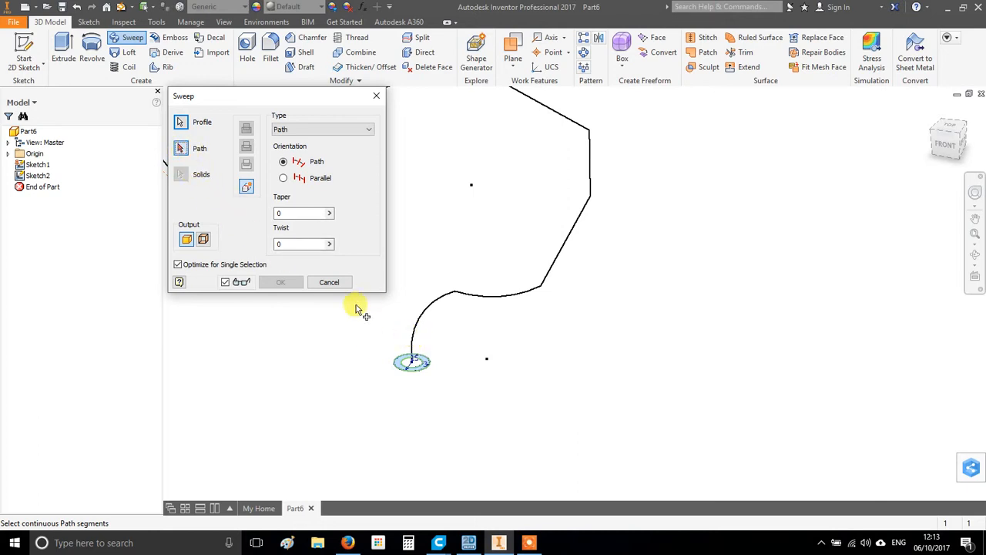
{"action": "left_click", "coordinate": [412, 334]}
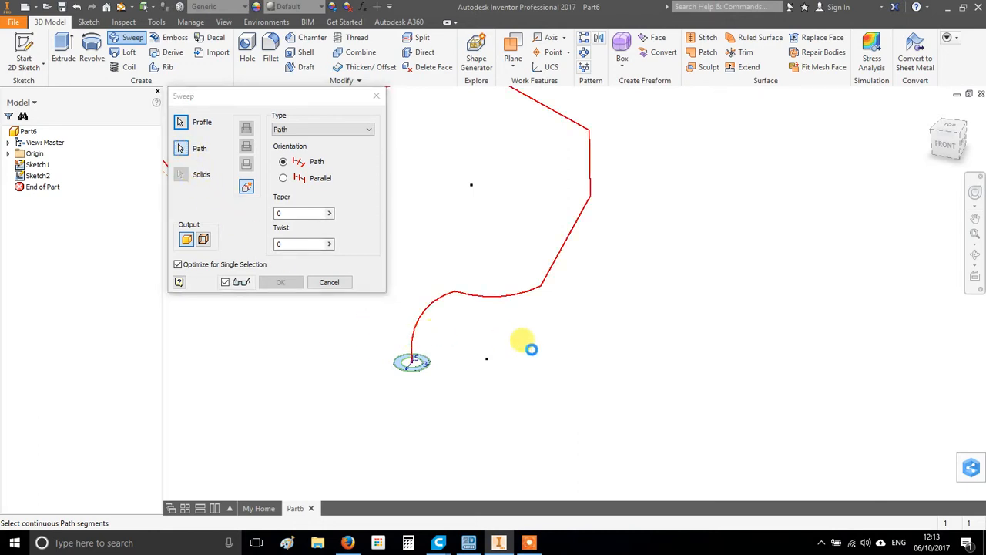
{"action": "scroll", "coordinate": [527, 338], "scroll_direction": "down", "scroll_amount": 4}
{"action": "middle_click_drag", "start_coordinate": [549, 342], "coordinate": [622, 392]}
{"action": "scroll", "coordinate": [590, 359], "scroll_direction": "up", "scroll_amount": 6}
{"action": "scroll", "coordinate": [552, 353], "scroll_direction": "down", "scroll_amount": 5}
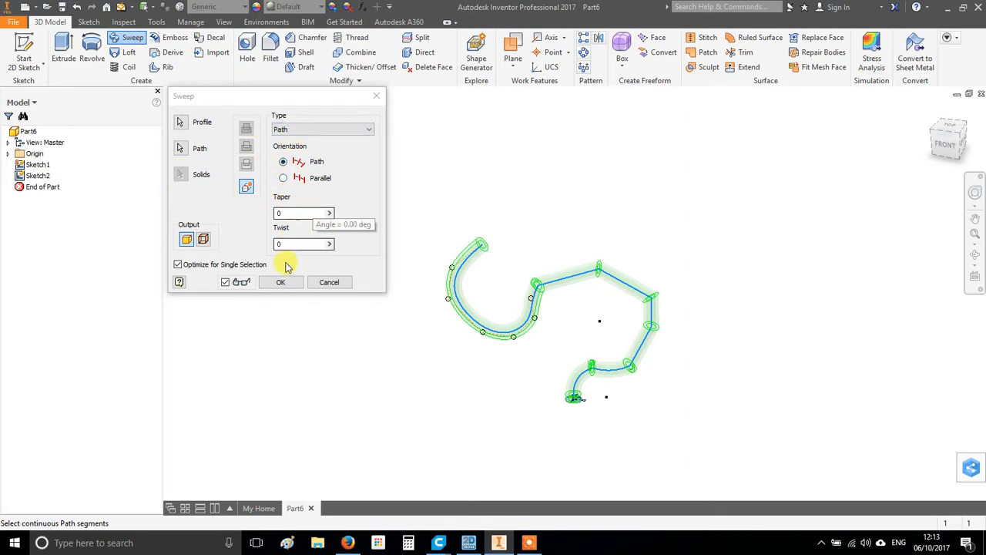
{"action": "left_click", "coordinate": [272, 282]}
{"action": "middle_click_drag", "start_coordinate": [671, 350], "coordinate": [536, 362], "text": "shift"}
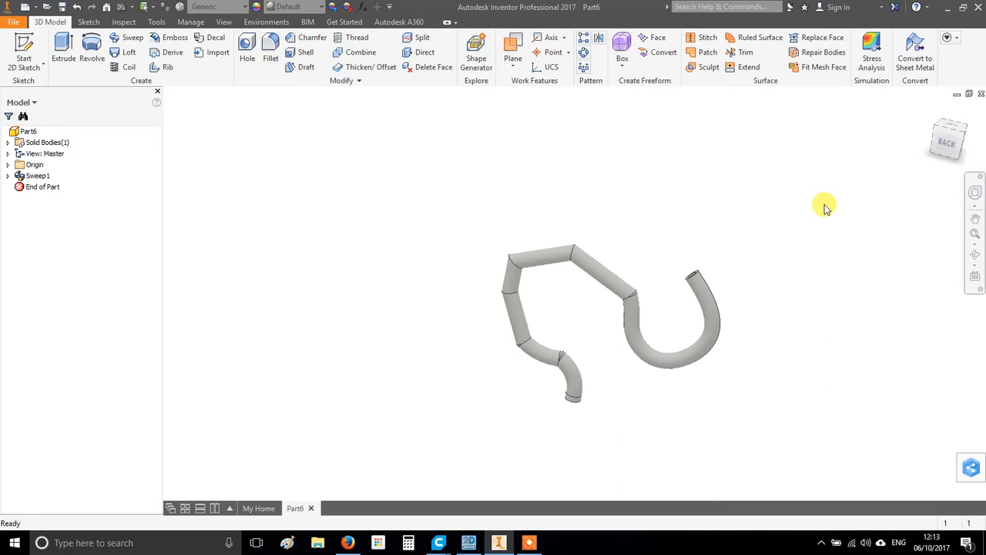
Step: Undo the sweep and the entire freeform path sketch, keeping only the ring profile sketch
{"action": "key", "text": "ctrl+z"}
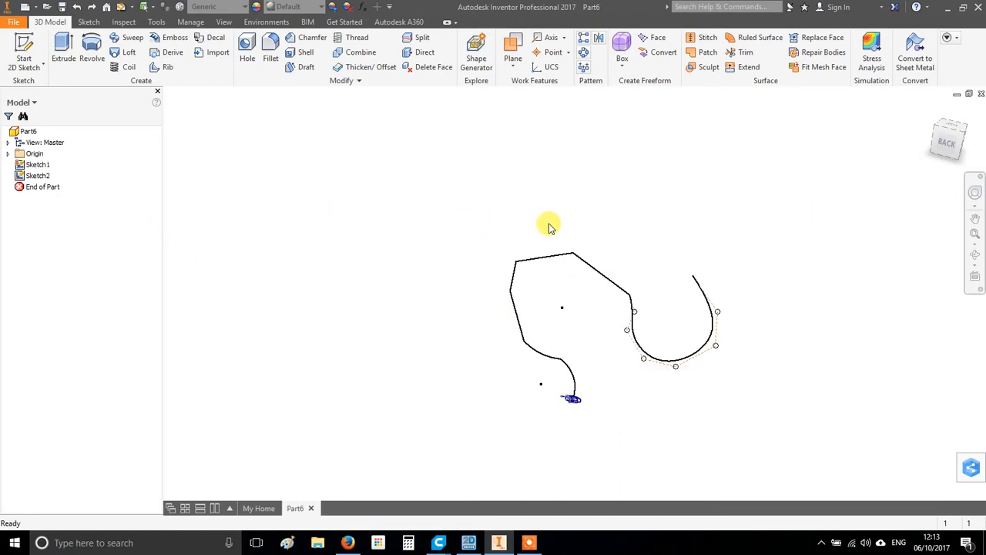
{"action": "key", "text": "ctrl+z"}
{"action": "key", "text": "ctrl+z"}
{"action": "key", "text": "ctrl+z"}
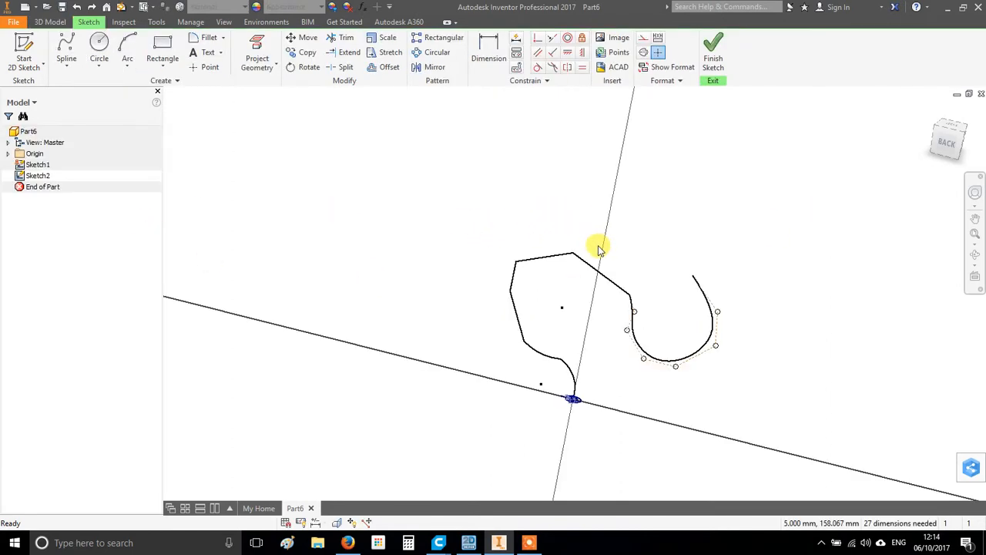
{"action": "key", "text": "ctrl+z"}
{"action": "key", "text": "ctrl+z"}
{"action": "middle_click_drag", "start_coordinate": [586, 394], "coordinate": [586, 265]}
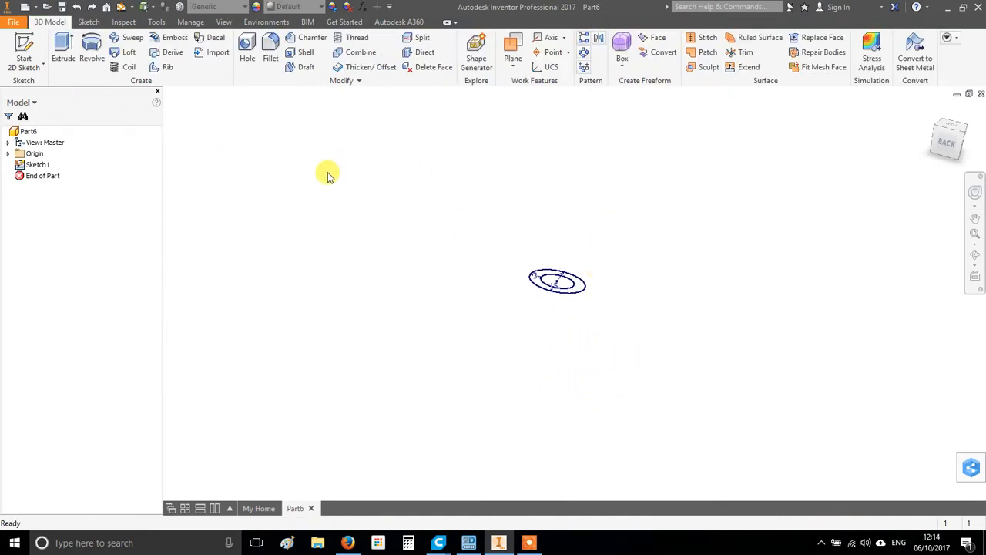
Step: In a new 3D sketch, draw connected lines from the ring's centre: about 20 mm along Y, 25 mm along X and about 23 mm along Z
{"action": "left_click", "coordinate": [43, 65]}
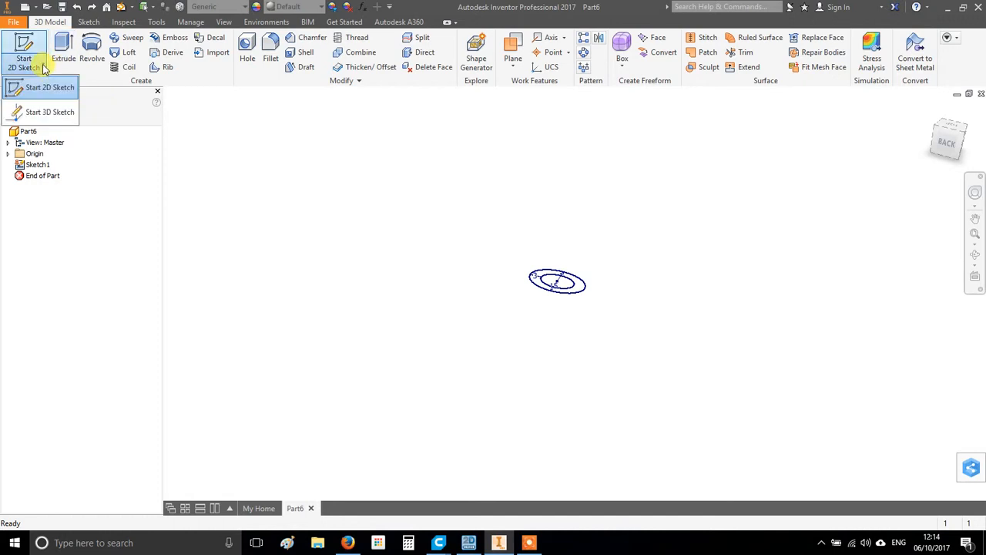
{"action": "left_click", "coordinate": [49, 114]}
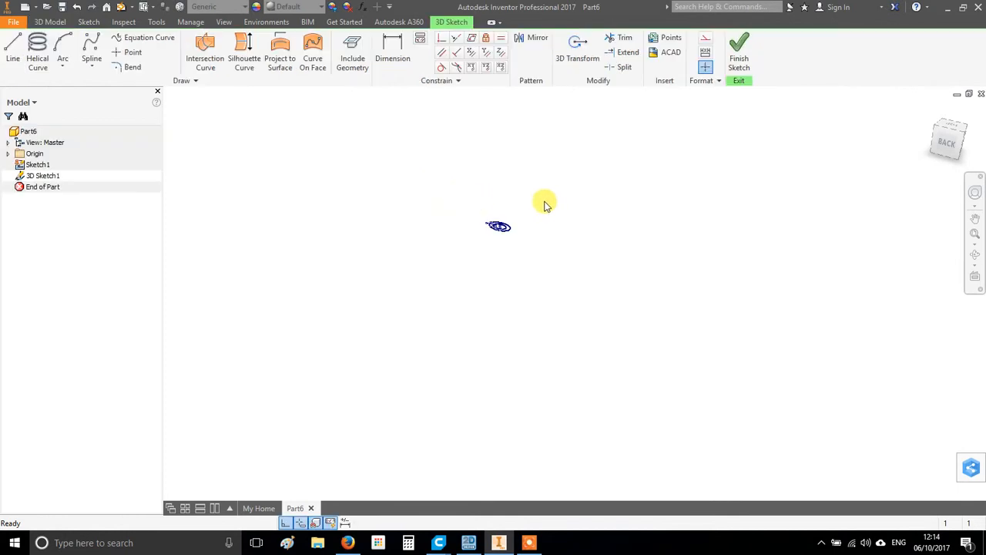
{"action": "middle_click_drag", "start_coordinate": [503, 236], "coordinate": [526, 299]}
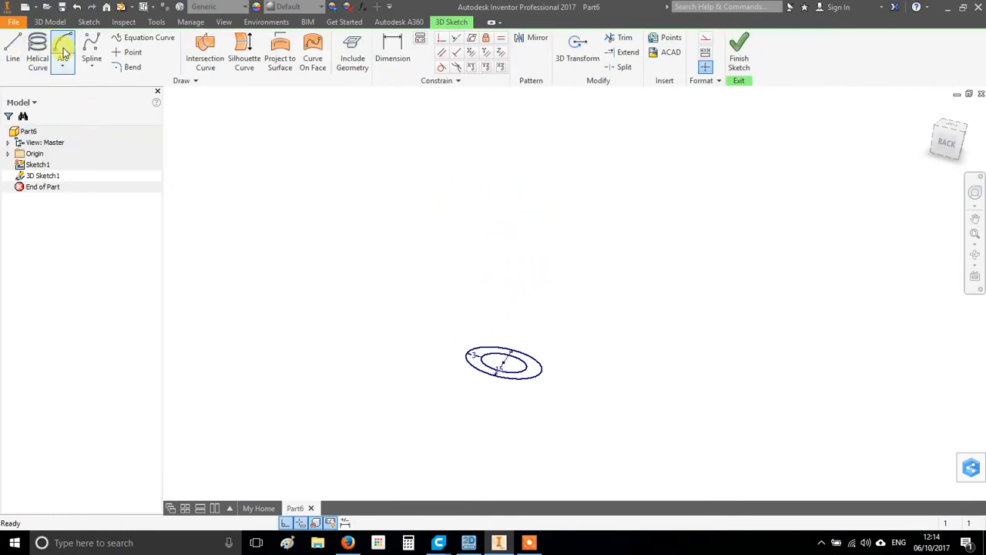
{"action": "left_click", "coordinate": [13, 51]}
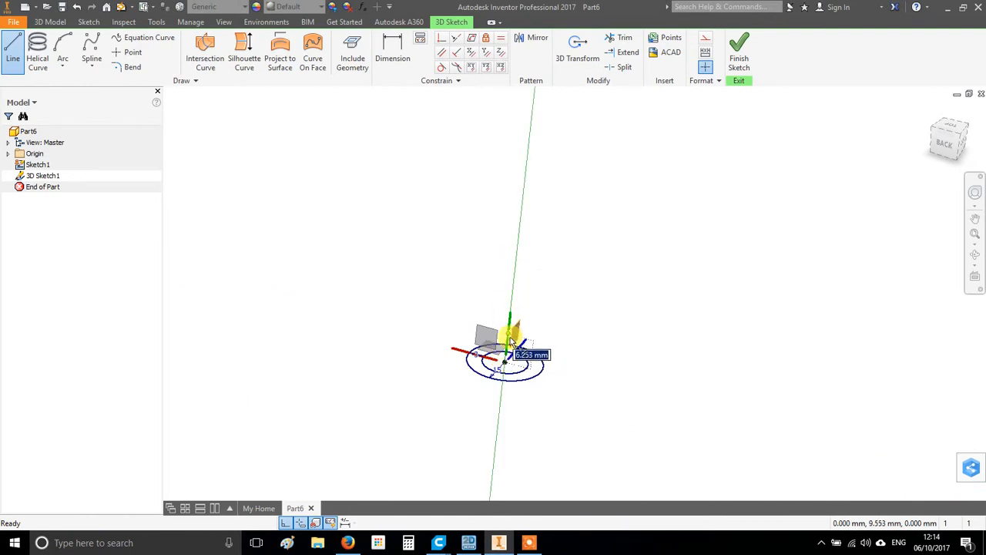
{"action": "left_click", "coordinate": [514, 276]}
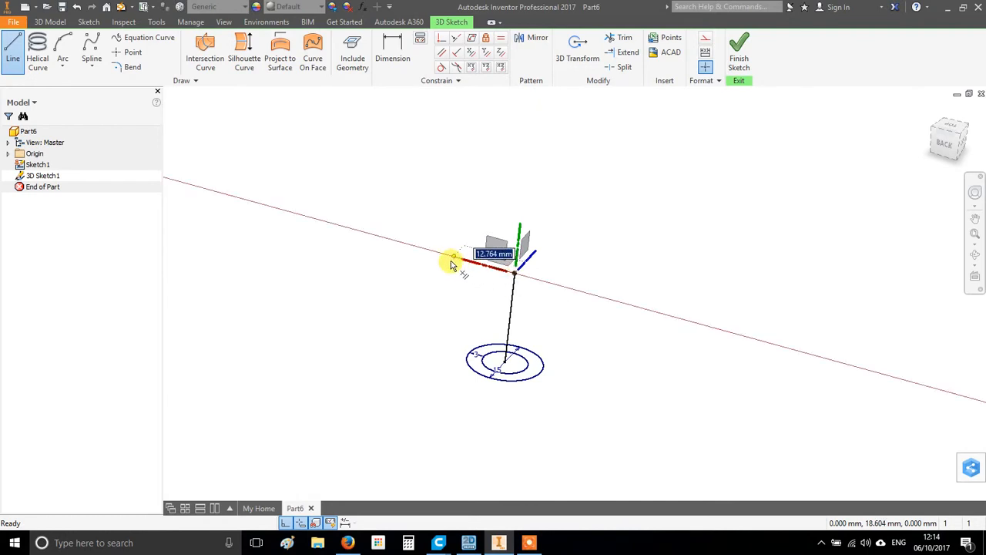
{"action": "mouse_move", "coordinate": [500, 289]}
{"action": "middle_mouse_down", "text": "shift"}
{"action": "mouse_move", "coordinate": [447, 289]}
{"action": "mouse_move", "coordinate": [494, 293]}
{"action": "middle_mouse_up", "text": "shift"}
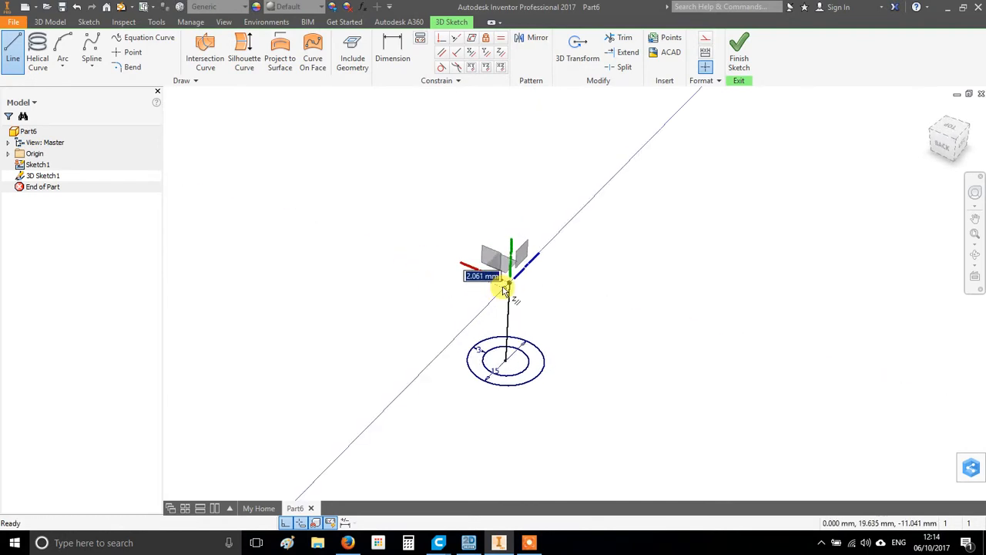
{"action": "left_click", "coordinate": [408, 245]}
{"action": "left_click", "coordinate": [462, 179]}
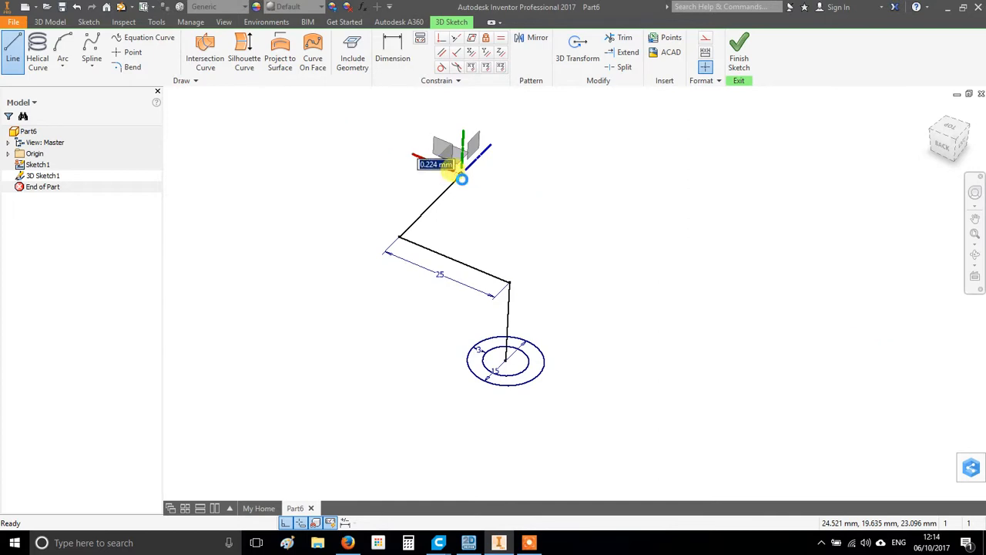
{"action": "mouse_move", "coordinate": [504, 221]}
{"action": "middle_mouse_down"}
{"action": "mouse_move", "coordinate": [510, 226]}
{"action": "mouse_move", "coordinate": [497, 239]}
{"action": "middle_mouse_up"}
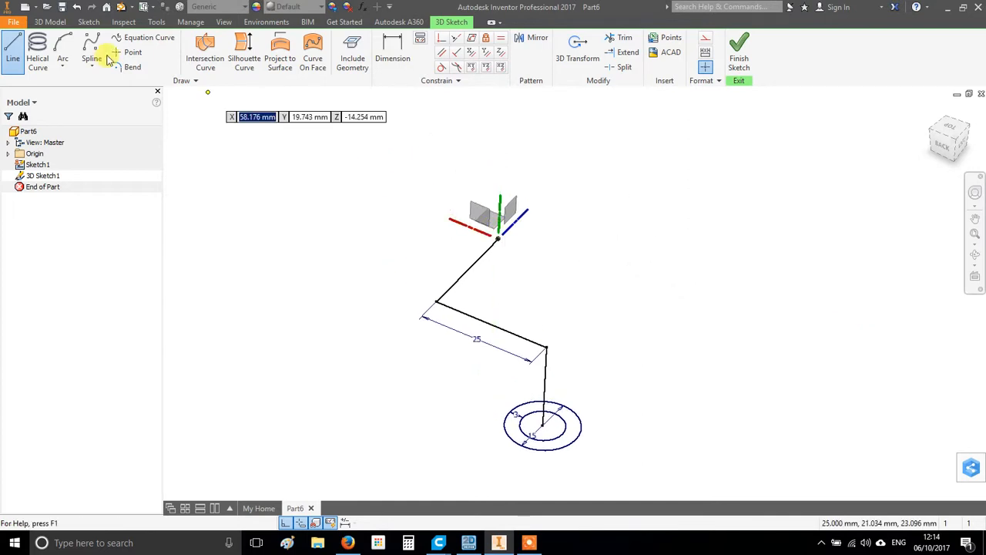
Step: Draw a three-point arc from the third line's free end, bulging outward and ending directly above its start point
{"action": "left_click", "coordinate": [70, 54]}
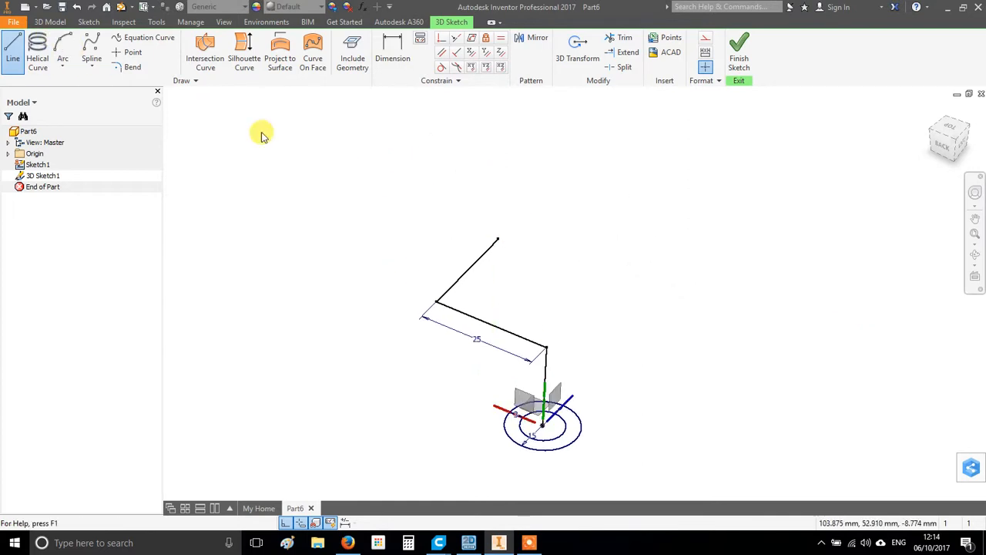
{"action": "left_click", "coordinate": [497, 238]}
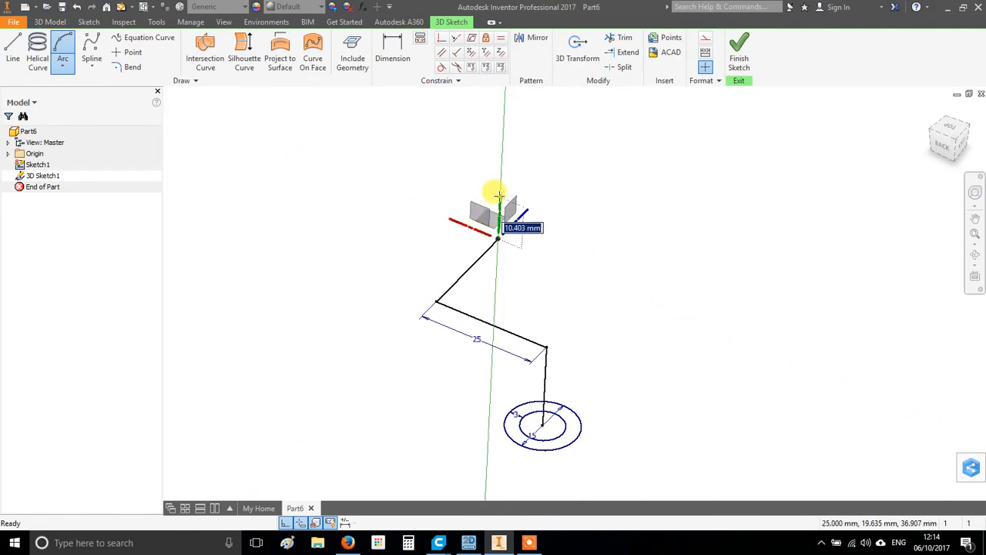
{"action": "left_click", "coordinate": [501, 153]}
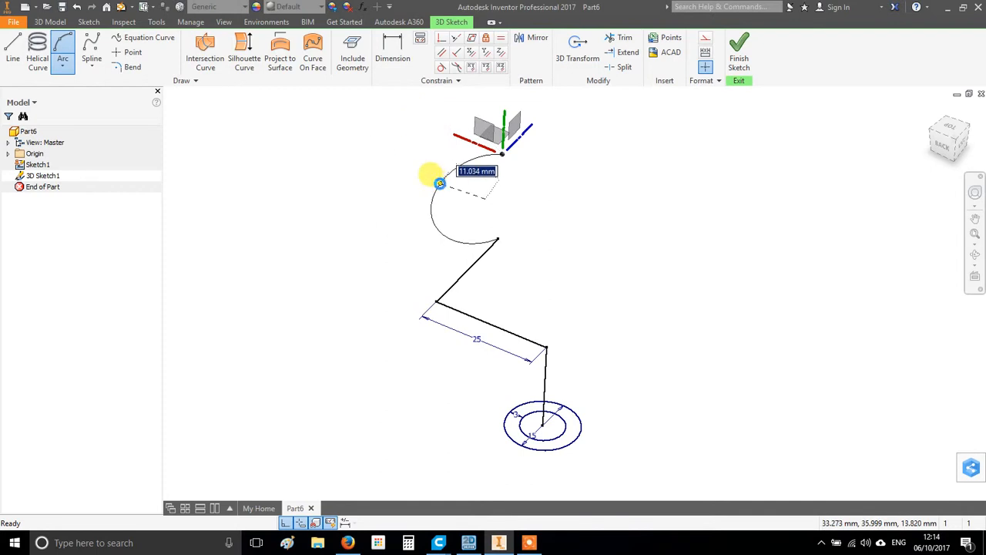
{"action": "left_click", "coordinate": [433, 174]}
{"action": "mouse_move", "coordinate": [526, 216]}
{"action": "middle_mouse_down"}
{"action": "mouse_move", "coordinate": [620, 245]}
{"action": "mouse_move", "coordinate": [605, 357]}
{"action": "mouse_move", "coordinate": [493, 347]}
{"action": "mouse_move", "coordinate": [398, 390]}
{"action": "mouse_move", "coordinate": [606, 341]}
{"action": "mouse_move", "coordinate": [579, 359]}
{"action": "mouse_move", "coordinate": [568, 269]}
{"action": "mouse_move", "coordinate": [608, 266]}
{"action": "middle_mouse_up"}
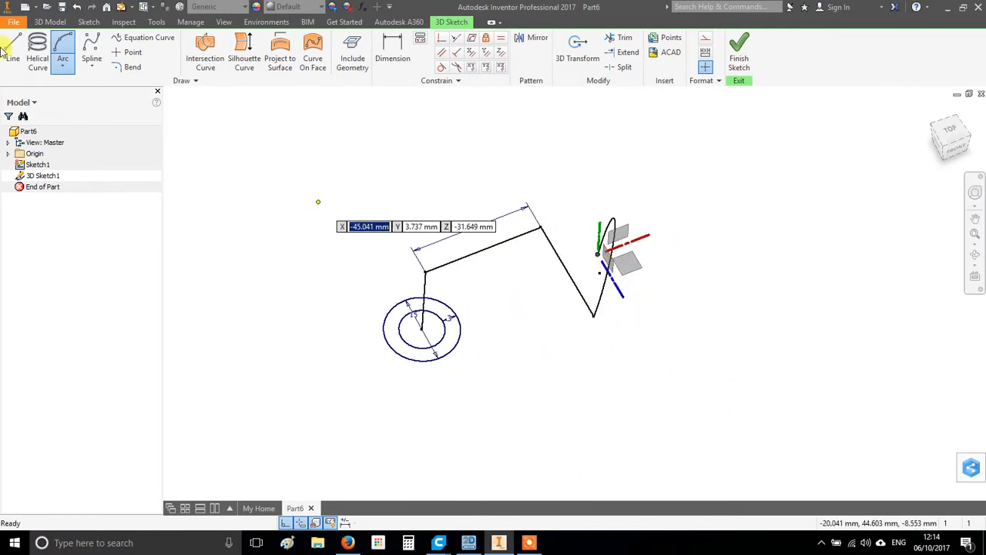
{"action": "key", "text": "l"}
{"action": "left_click", "coordinate": [594, 315]}
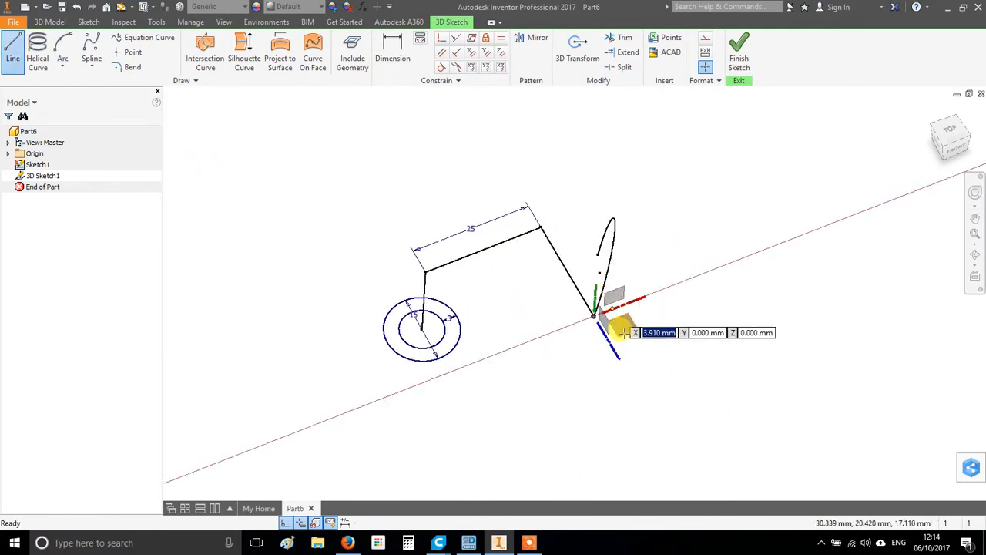
{"action": "left_click", "coordinate": [598, 253]}
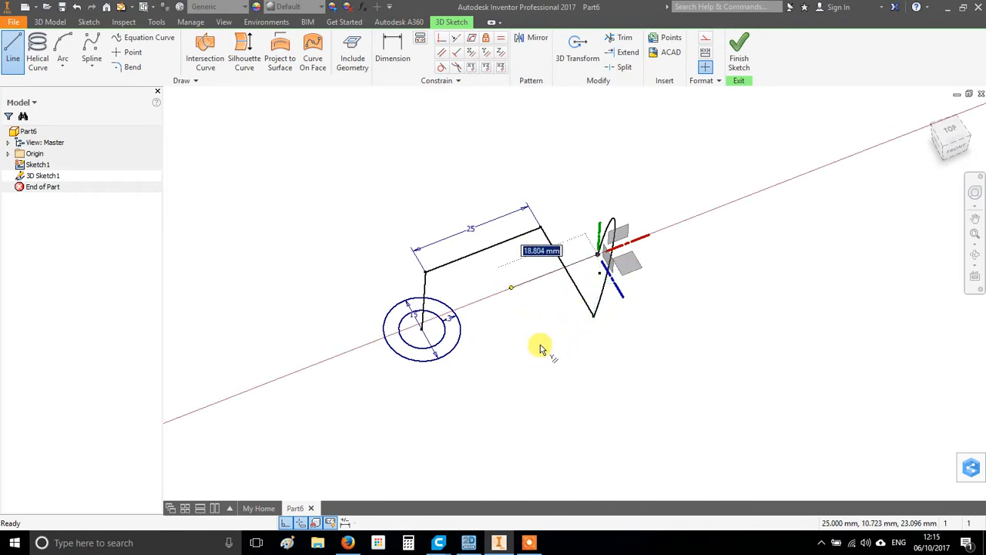
{"action": "mouse_move", "coordinate": [563, 364]}
{"action": "middle_mouse_down", "text": "shift"}
{"action": "mouse_move", "coordinate": [565, 275]}
{"action": "mouse_move", "coordinate": [656, 291]}
{"action": "mouse_move", "coordinate": [562, 292]}
{"action": "mouse_move", "coordinate": [600, 306]}
{"action": "mouse_move", "coordinate": [694, 292]}
{"action": "mouse_move", "coordinate": [727, 301]}
{"action": "middle_mouse_up", "text": "shift"}
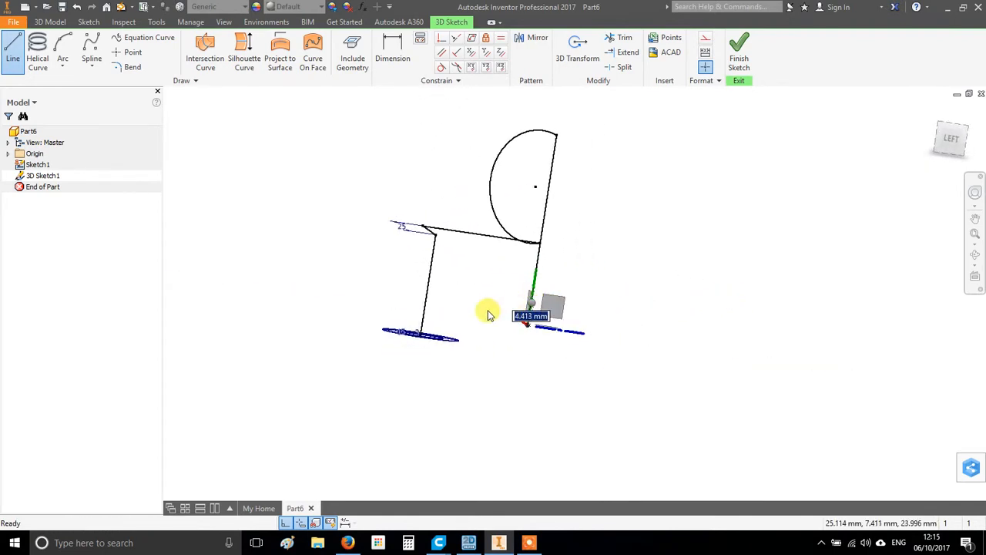
{"action": "key", "text": "Escape"}
{"action": "mouse_move", "coordinate": [701, 297]}
{"action": "middle_mouse_down", "text": "shift"}
{"action": "mouse_move", "coordinate": [671, 308]}
{"action": "mouse_move", "coordinate": [632, 280]}
{"action": "mouse_move", "coordinate": [515, 329]}
{"action": "mouse_move", "coordinate": [637, 319]}
{"action": "mouse_move", "coordinate": [508, 306]}
{"action": "mouse_move", "coordinate": [731, 302]}
{"action": "mouse_move", "coordinate": [568, 329]}
{"action": "mouse_move", "coordinate": [599, 350]}
{"action": "mouse_move", "coordinate": [478, 264]}
{"action": "mouse_move", "coordinate": [530, 311]}
{"action": "mouse_move", "coordinate": [577, 227]}
{"action": "mouse_move", "coordinate": [583, 255]}
{"action": "mouse_move", "coordinate": [501, 299]}
{"action": "middle_mouse_up", "text": "shift"}
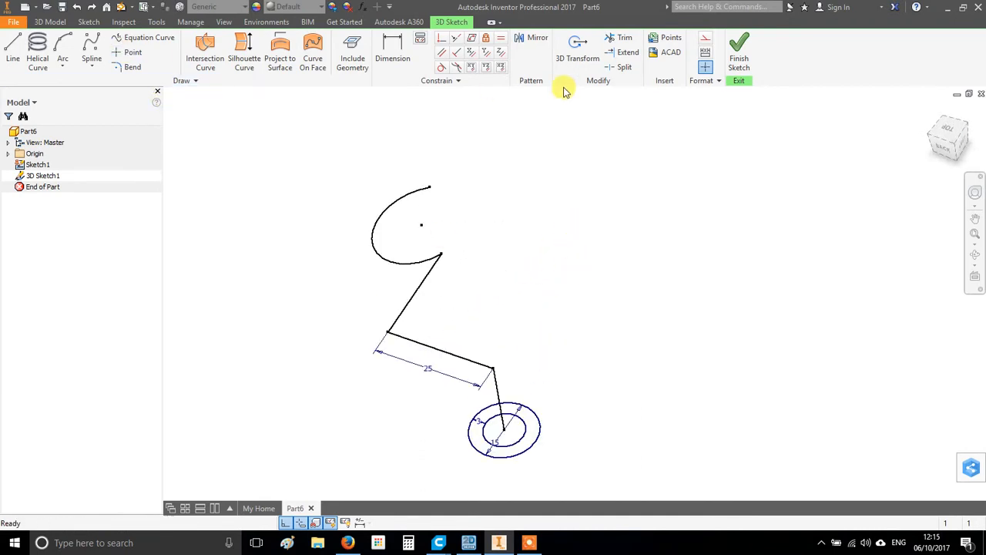
Step: Sweep the ring profile along the 3D sketch path of three lines and an arc as a solid
{"action": "left_click", "coordinate": [50, 22]}
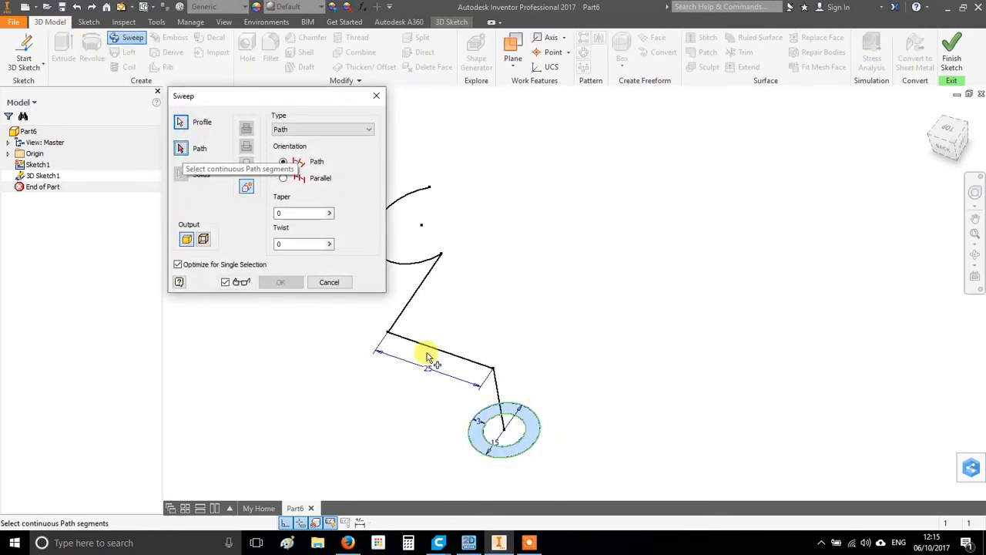
{"action": "left_click", "coordinate": [499, 397]}
{"action": "scroll", "coordinate": [697, 327], "scroll_direction": "up", "scroll_amount": 3}
{"action": "mouse_move", "coordinate": [688, 331]}
{"action": "middle_mouse_down", "text": "shift"}
{"action": "mouse_move", "coordinate": [626, 359]}
{"action": "mouse_move", "coordinate": [701, 364]}
{"action": "mouse_move", "coordinate": [667, 387]}
{"action": "middle_mouse_up", "text": "shift"}
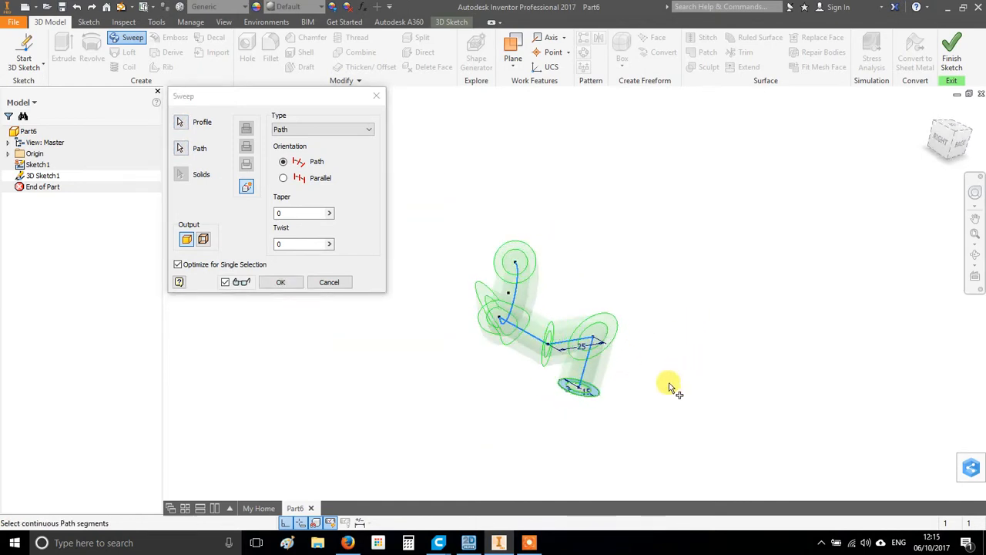
{"action": "left_click", "coordinate": [288, 282]}
{"action": "mouse_move", "coordinate": [567, 321]}
{"action": "middle_mouse_down", "text": "shift"}
{"action": "mouse_move", "coordinate": [524, 378]}
{"action": "mouse_move", "coordinate": [588, 425]}
{"action": "mouse_move", "coordinate": [555, 374]}
{"action": "mouse_move", "coordinate": [479, 404]}
{"action": "mouse_move", "coordinate": [605, 298]}
{"action": "mouse_move", "coordinate": [646, 300]}
{"action": "mouse_move", "coordinate": [578, 286]}
{"action": "mouse_move", "coordinate": [489, 311]}
{"action": "mouse_move", "coordinate": [612, 310]}
{"action": "mouse_move", "coordinate": [768, 288]}
{"action": "mouse_move", "coordinate": [455, 341]}
{"action": "mouse_move", "coordinate": [629, 415]}
{"action": "mouse_move", "coordinate": [462, 396]}
{"action": "mouse_move", "coordinate": [433, 379]}
{"action": "middle_mouse_up", "text": "shift"}
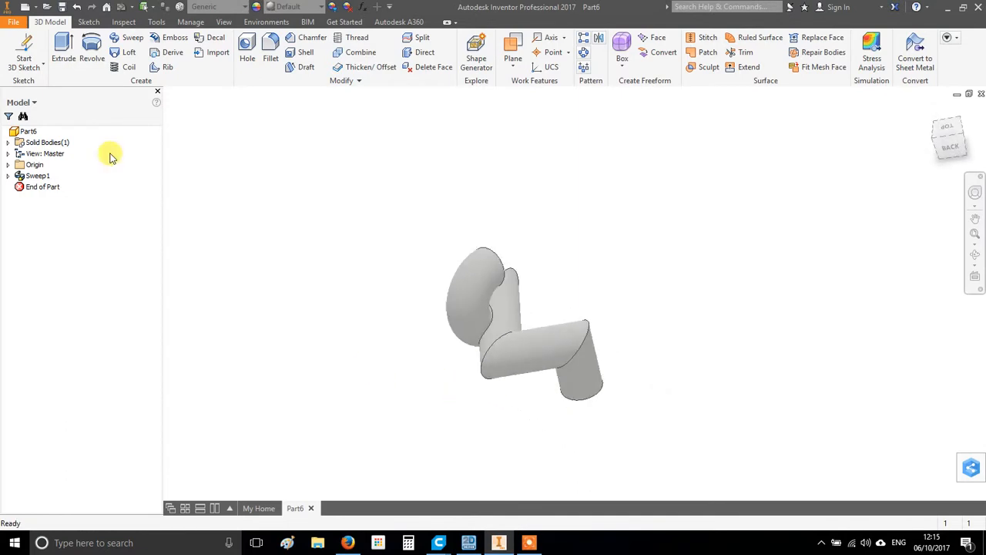
{"action": "middle_click_drag", "start_coordinate": [557, 408], "coordinate": [775, 330]}
{"action": "middle_click_drag", "start_coordinate": [518, 307], "coordinate": [536, 372], "text": "shift"}
Step: Undo the sweep and the 3D sketch path
{"action": "key", "text": "ctrl+z"}
{"action": "key", "text": "ctrl+z"}
{"action": "key", "text": "ctrl+z"}
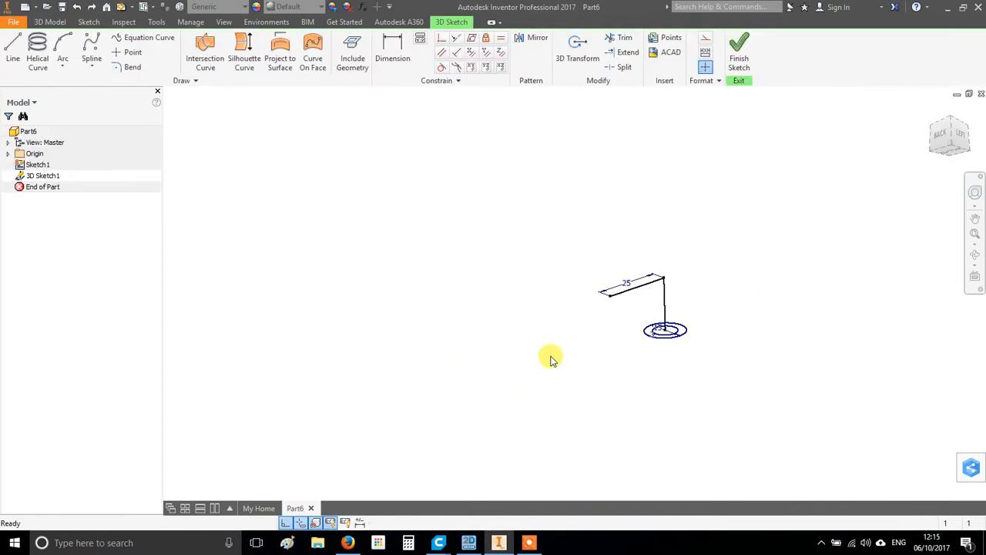
{"action": "left_click", "coordinate": [952, 136]}
{"action": "middle_click_drag", "start_coordinate": [695, 324], "coordinate": [672, 361], "text": "shift"}
Step: Open the ring profile sketch for editing and delete both circles with their dimensions
{"action": "double_click", "coordinate": [35, 166]}
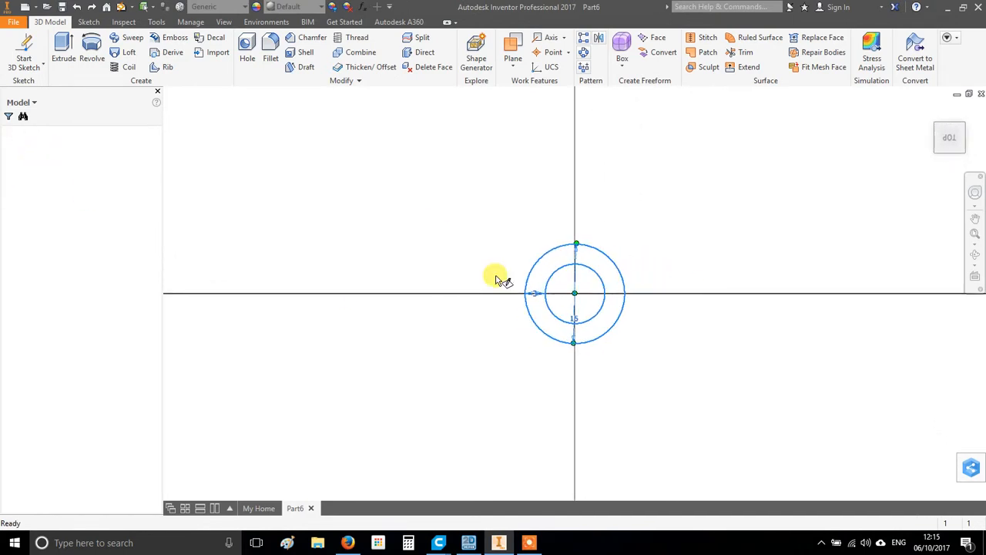
{"action": "left_click_drag", "start_coordinate": [410, 198], "coordinate": [708, 420]}
{"action": "key", "text": "Delete"}
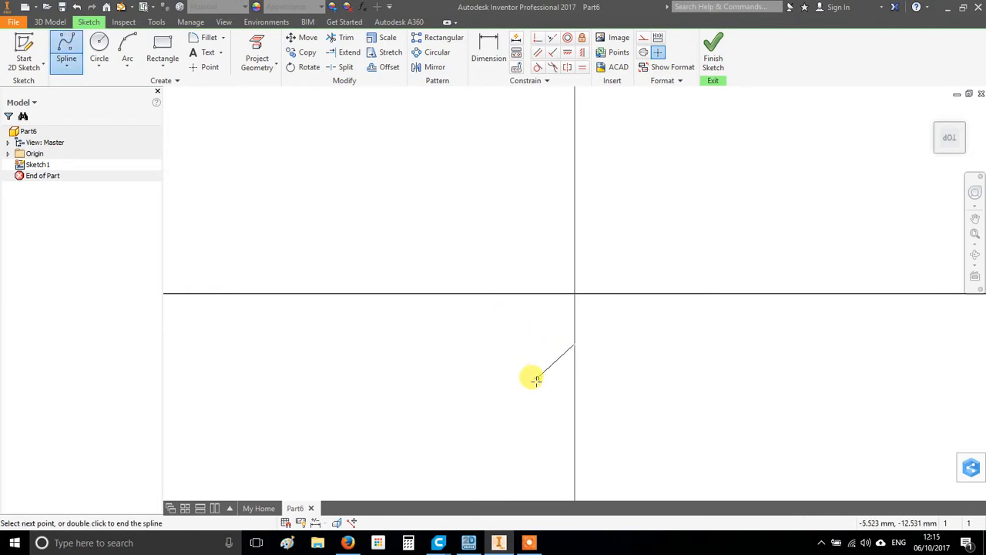
Step: Draw a closed wavy control vertex spline around the origin, starting and ending on the vertical axis about 8 mm below the origin
{"action": "left_click", "coordinate": [506, 339]}
{"action": "left_click", "coordinate": [432, 343]}
{"action": "left_click", "coordinate": [466, 312]}
{"action": "left_click", "coordinate": [450, 219]}
{"action": "left_click", "coordinate": [349, 188]}
{"action": "left_click", "coordinate": [393, 135]}
{"action": "left_click", "coordinate": [478, 110]}
{"action": "left_click", "coordinate": [486, 148]}
{"action": "left_click", "coordinate": [469, 204]}
{"action": "left_click", "coordinate": [501, 251]}
{"action": "left_click", "coordinate": [617, 242]}
{"action": "left_click", "coordinate": [628, 183]}
{"action": "left_click", "coordinate": [540, 112]}
{"action": "left_click", "coordinate": [651, 107]}
{"action": "left_click", "coordinate": [760, 139]}
{"action": "left_click", "coordinate": [752, 184]}
{"action": "left_click", "coordinate": [688, 197]}
{"action": "left_click", "coordinate": [675, 244]}
{"action": "left_click", "coordinate": [722, 273]}
{"action": "left_click", "coordinate": [794, 282]}
{"action": "left_click", "coordinate": [819, 319]}
{"action": "left_click", "coordinate": [755, 387]}
{"action": "left_click", "coordinate": [701, 369]}
{"action": "left_click", "coordinate": [663, 317]}
{"action": "left_click", "coordinate": [618, 314]}
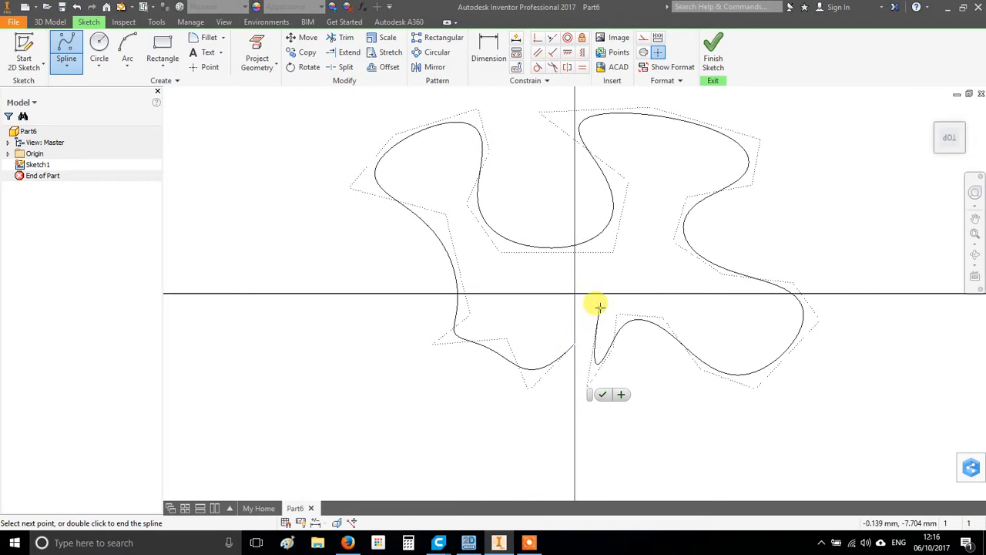
{"action": "left_click", "coordinate": [599, 307]}
{"action": "left_click", "coordinate": [572, 341]}
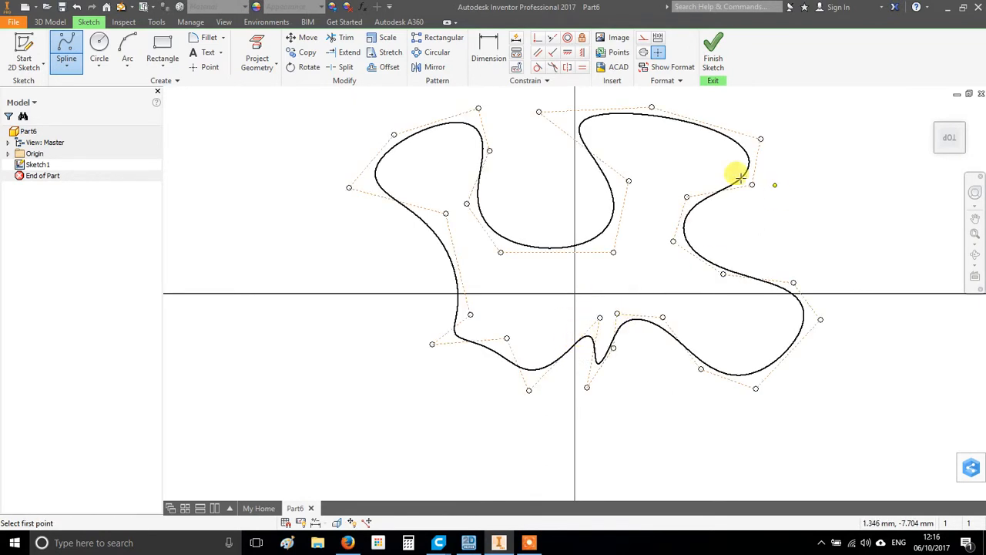
Step: Try to offset the closed spline to form a parallel second outline
{"action": "left_click", "coordinate": [389, 68]}
{"action": "left_click", "coordinate": [489, 226]}
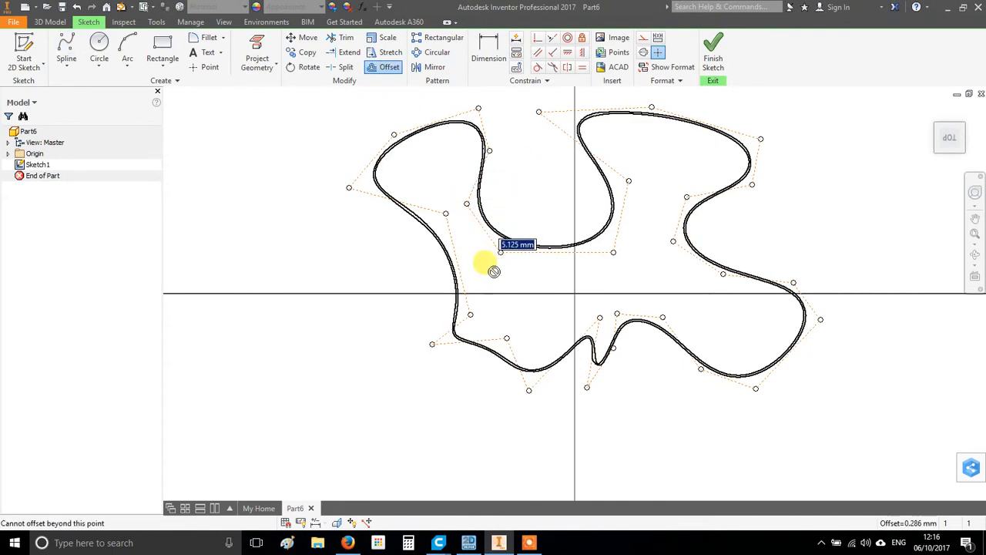
{"action": "right_click", "coordinate": [388, 194]}
{"action": "left_click", "coordinate": [339, 194]}
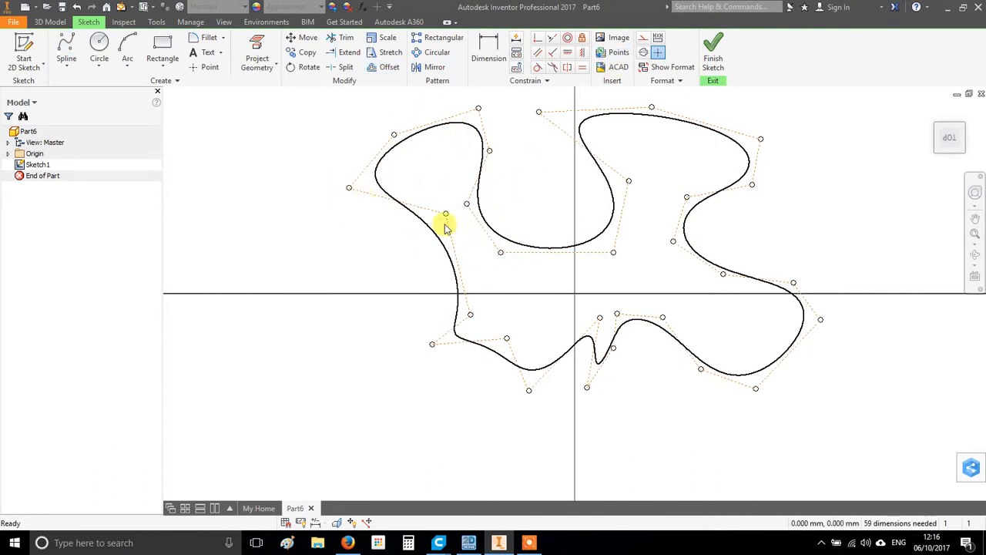
Step: Finish the closed spline profile sketch and start a new 3D sketch
{"action": "left_click", "coordinate": [713, 56]}
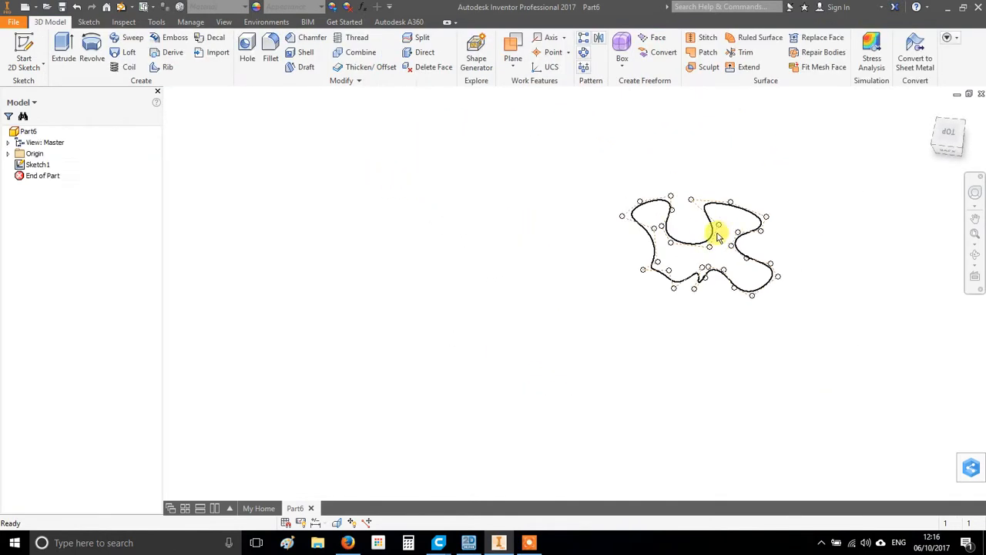
{"action": "left_click", "coordinate": [35, 67]}
{"action": "left_click", "coordinate": [42, 108]}
{"action": "mouse_move", "coordinate": [590, 311]}
{"action": "middle_mouse_down", "text": "shift"}
{"action": "mouse_move", "coordinate": [572, 275]}
{"action": "mouse_move", "coordinate": [574, 312]}
{"action": "middle_mouse_up", "text": "shift"}
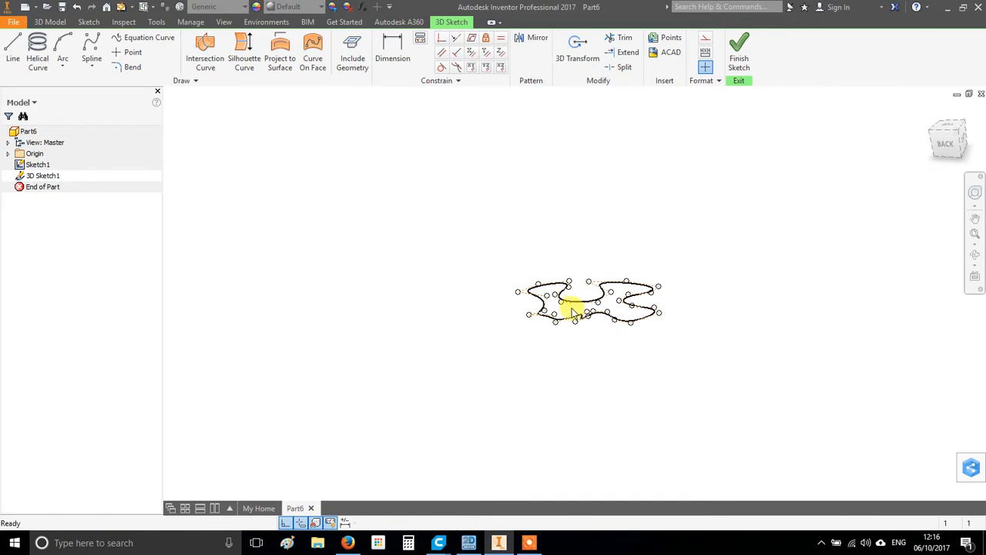
Step: Draw a zigzag 3D line path from a spline control vertex, rising about 41 mm before turning along X and Z, and finish the sketch
{"action": "left_click", "coordinate": [9, 58]}
{"action": "scroll", "coordinate": [599, 302], "scroll_direction": "up", "scroll_amount": 3}
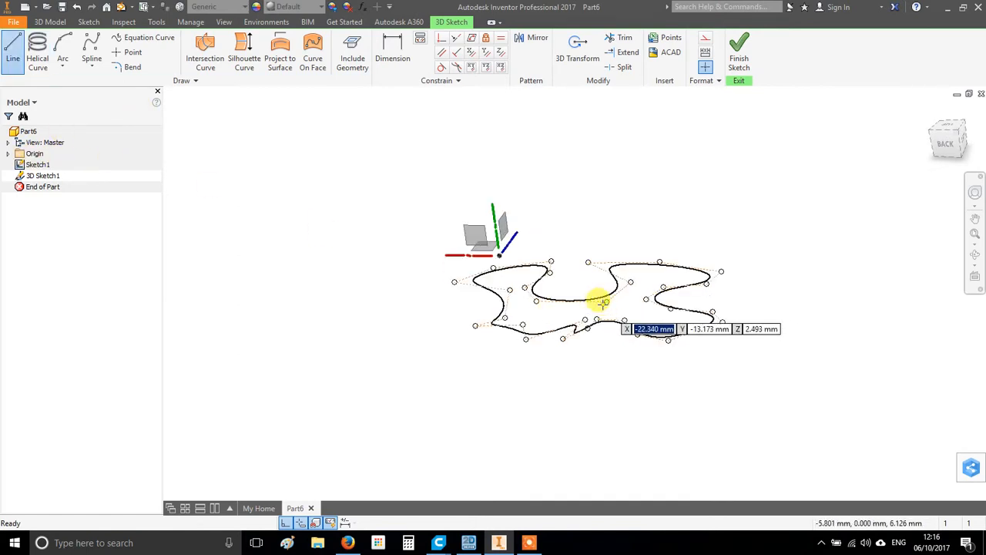
{"action": "left_click", "coordinate": [605, 301]}
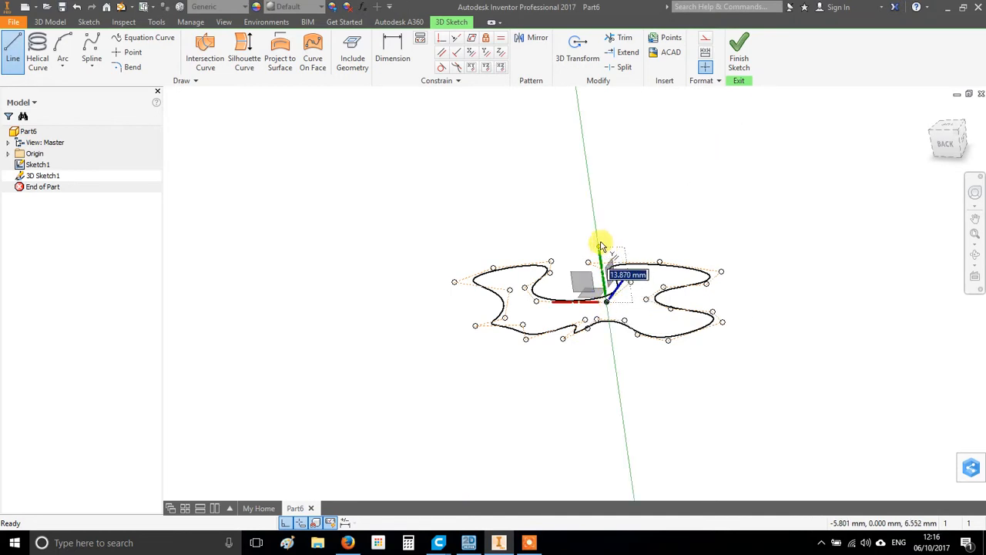
{"action": "left_click", "coordinate": [585, 140]}
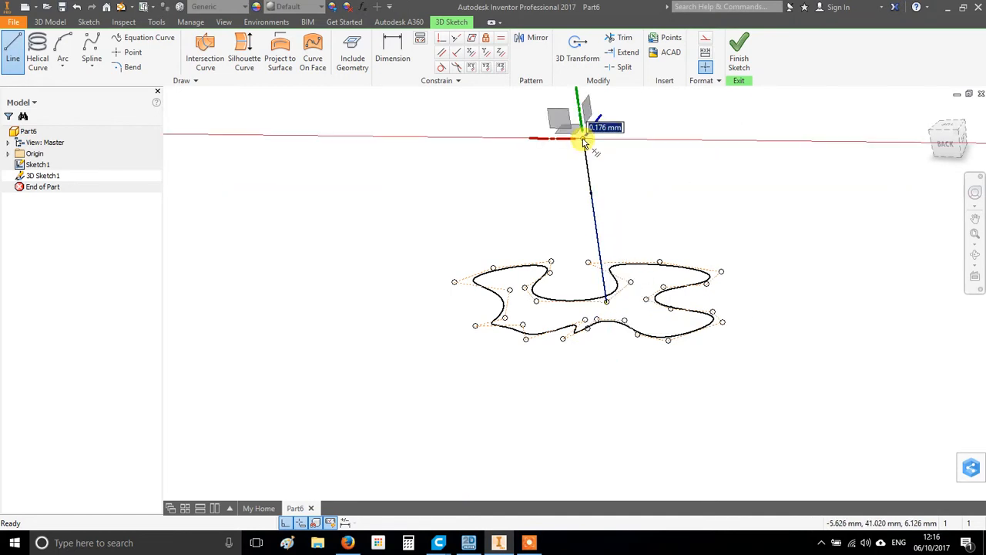
{"action": "left_click", "coordinate": [529, 138]}
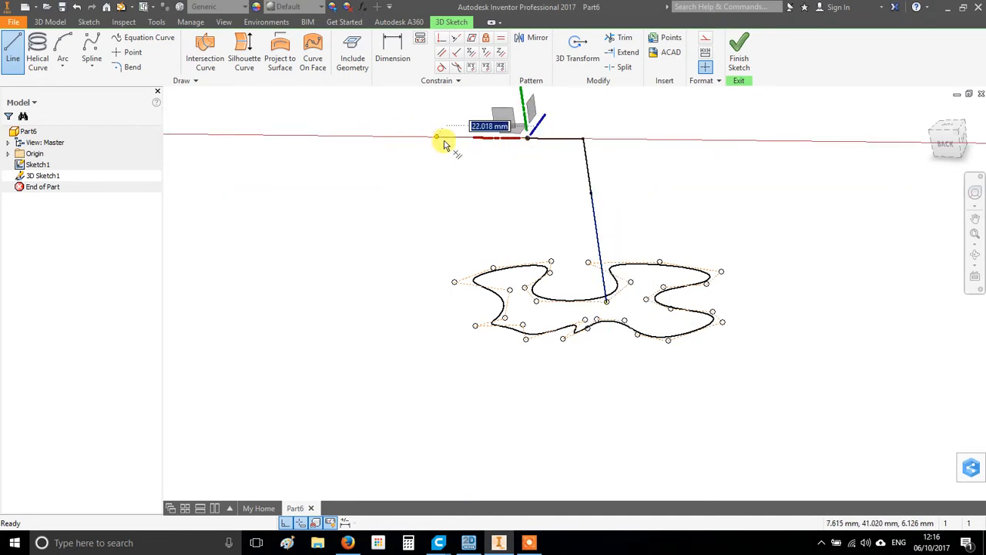
{"action": "scroll", "coordinate": [563, 121], "scroll_direction": "down", "scroll_amount": 3}
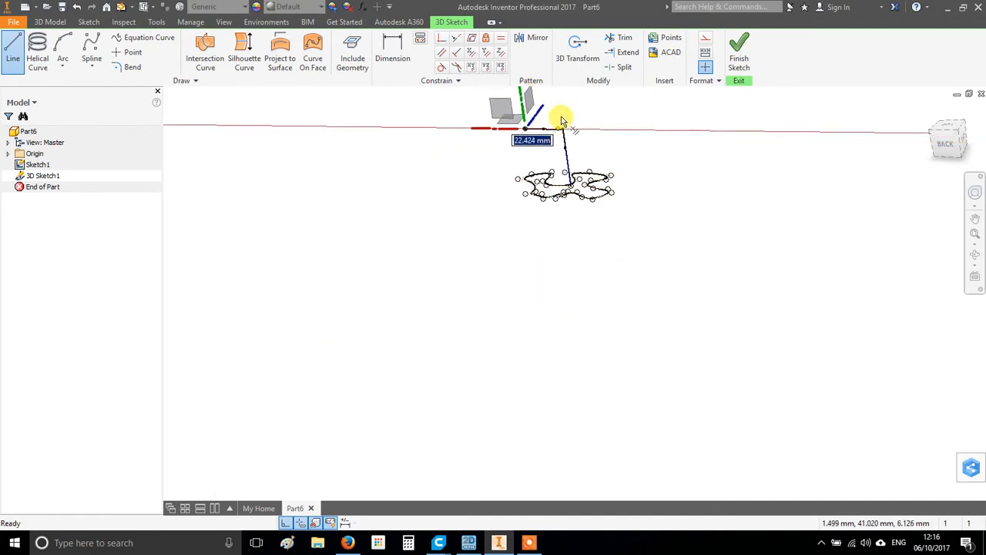
{"action": "middle_click_drag", "start_coordinate": [562, 121], "coordinate": [506, 248]}
{"action": "left_click", "coordinate": [510, 235]}
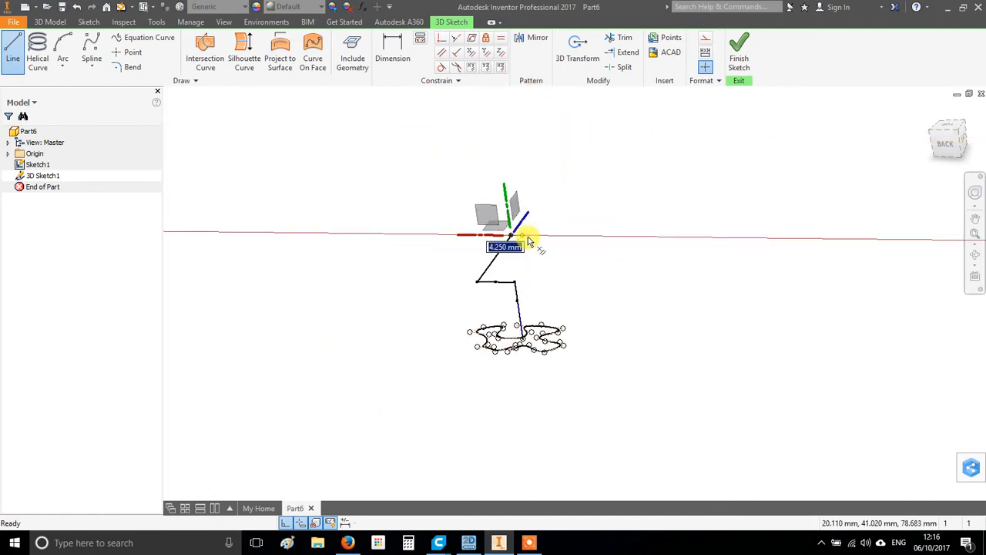
{"action": "left_click", "coordinate": [598, 236]}
{"action": "left_click", "coordinate": [584, 140]}
{"action": "mouse_move", "coordinate": [515, 225]}
{"action": "middle_mouse_down", "text": "shift"}
{"action": "mouse_move", "coordinate": [685, 234]}
{"action": "mouse_move", "coordinate": [722, 273]}
{"action": "mouse_move", "coordinate": [783, 296]}
{"action": "mouse_move", "coordinate": [678, 321]}
{"action": "mouse_move", "coordinate": [711, 341]}
{"action": "middle_mouse_up", "text": "shift"}
{"action": "mouse_move", "coordinate": [569, 326]}
{"action": "middle_mouse_down", "text": "shift"}
{"action": "mouse_move", "coordinate": [593, 303]}
{"action": "mouse_move", "coordinate": [597, 311]}
{"action": "middle_mouse_up", "text": "shift"}
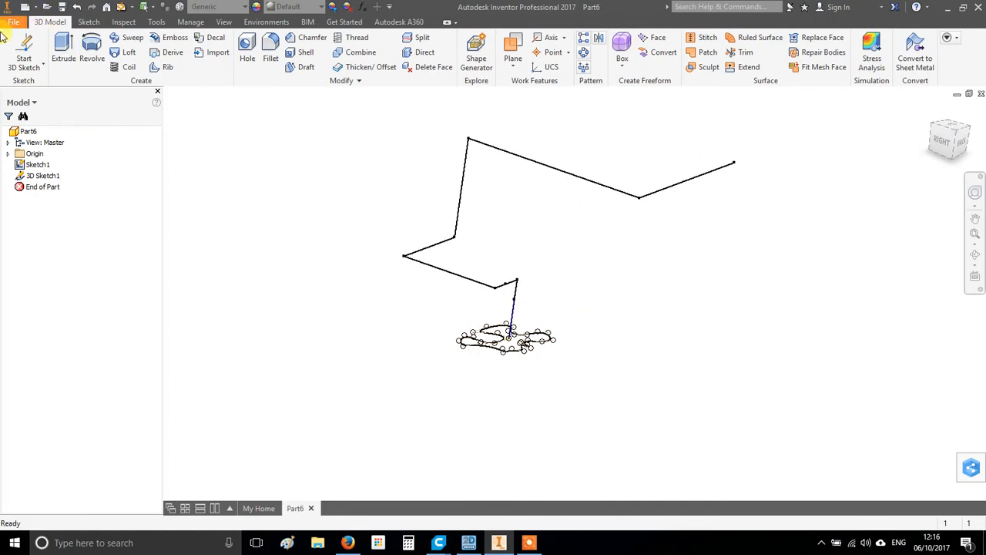
Step: Try to sweep the closed spline profile along the 3D line path with path orientation
{"action": "left_click", "coordinate": [129, 40]}
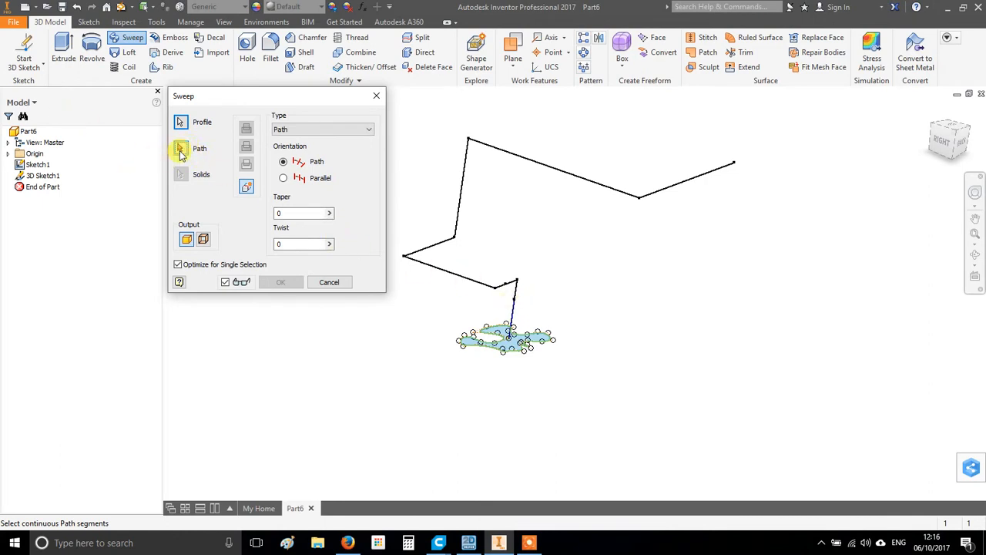
{"action": "left_click", "coordinate": [513, 305]}
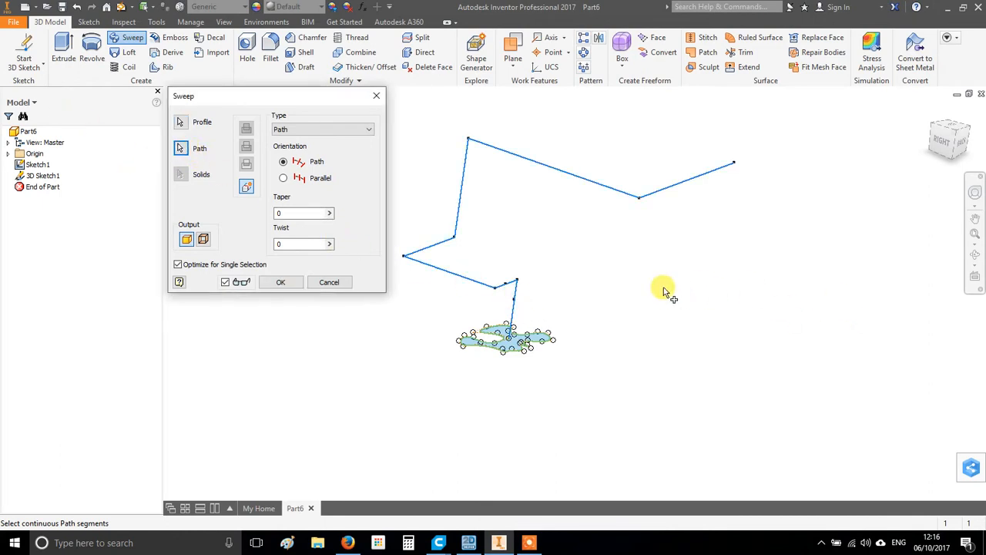
{"action": "mouse_move", "coordinate": [553, 377]}
{"action": "middle_mouse_down", "text": "shift"}
{"action": "mouse_move", "coordinate": [548, 405]}
{"action": "mouse_move", "coordinate": [551, 392]}
{"action": "middle_mouse_up", "text": "shift"}
{"action": "left_click", "coordinate": [185, 152]}
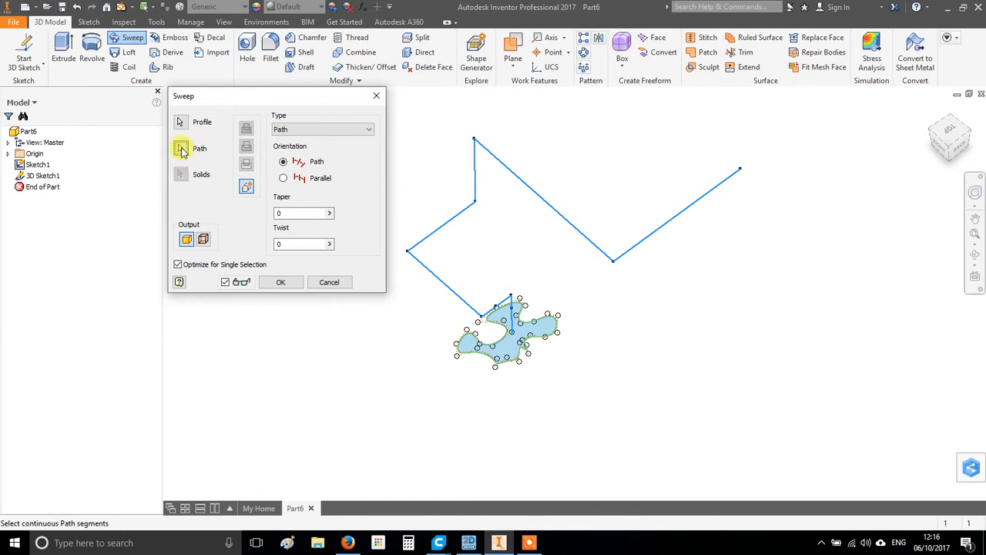
{"action": "mouse_move", "coordinate": [507, 320]}
{"action": "middle_mouse_down", "text": "shift"}
{"action": "mouse_move", "coordinate": [511, 282]}
{"action": "mouse_move", "coordinate": [495, 273]}
{"action": "middle_mouse_up", "text": "shift"}
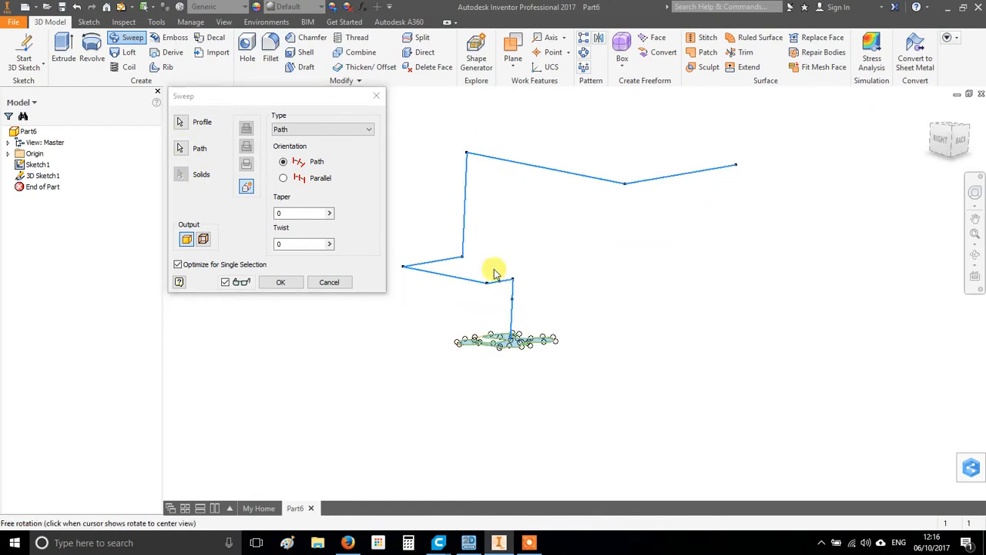
{"action": "left_click", "coordinate": [180, 150]}
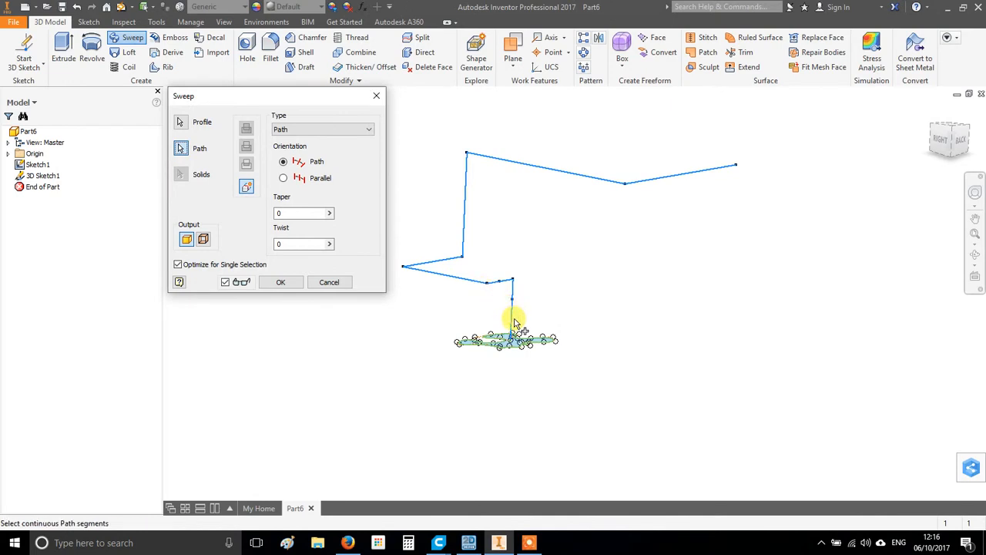
{"action": "middle_click_drag", "start_coordinate": [524, 322], "coordinate": [532, 388], "text": "shift"}
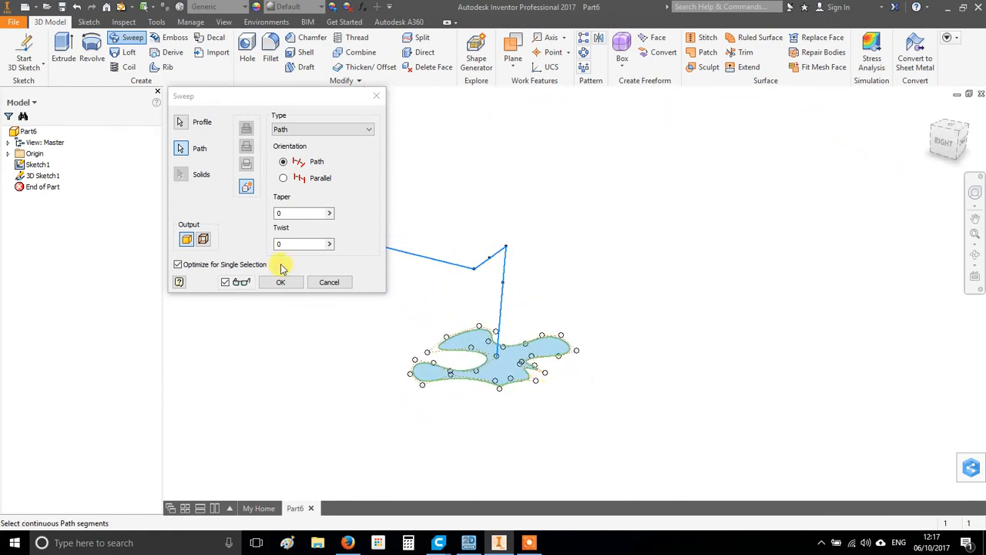
{"action": "left_click", "coordinate": [330, 282]}
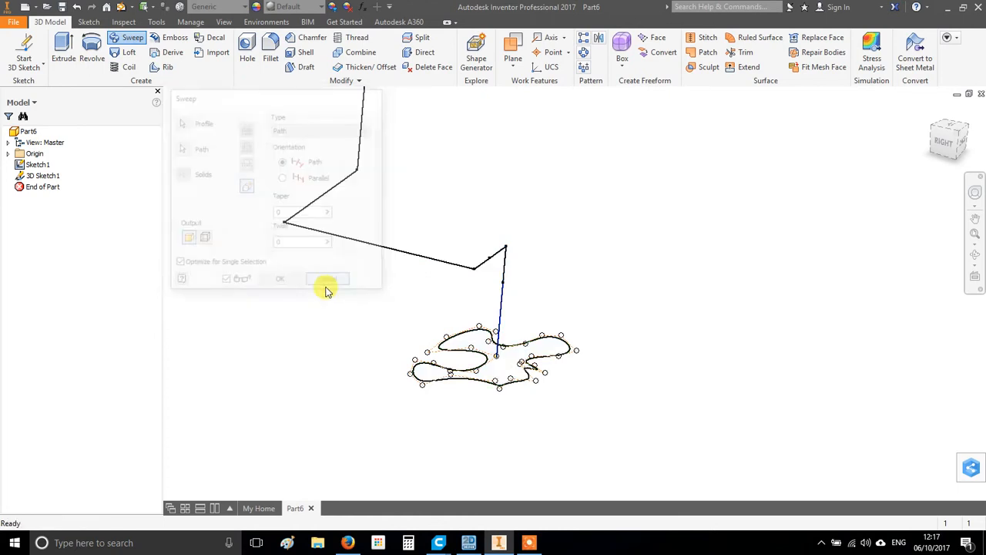
{"action": "mouse_move", "coordinate": [391, 286]}
{"action": "middle_mouse_down", "text": "shift"}
{"action": "mouse_move", "coordinate": [433, 390]}
{"action": "mouse_move", "coordinate": [468, 331]}
{"action": "mouse_move", "coordinate": [450, 348]}
{"action": "mouse_move", "coordinate": [418, 306]}
{"action": "middle_mouse_up", "text": "shift"}
{"action": "middle_click_drag", "start_coordinate": [460, 282], "coordinate": [400, 305], "text": "shift"}
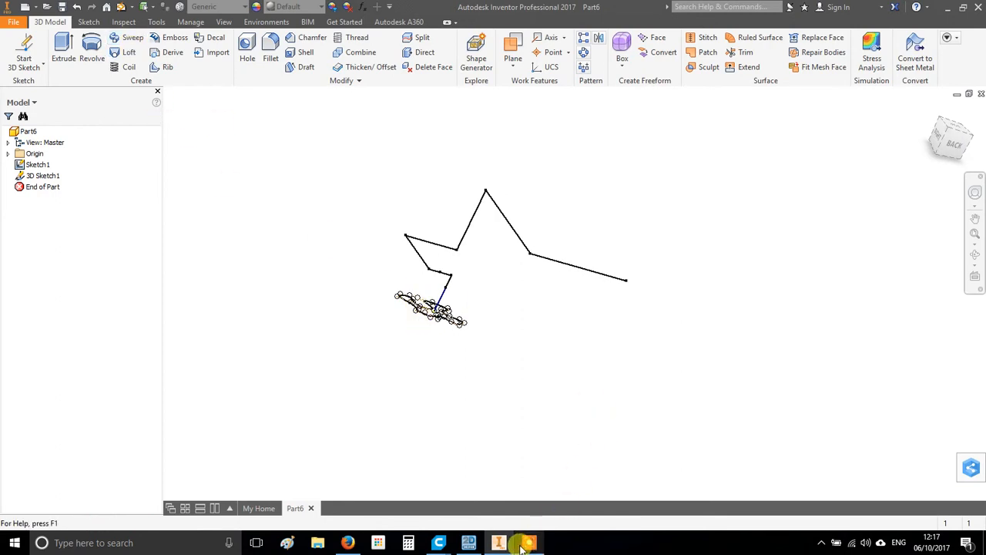
{"action": "middle_click_drag", "start_coordinate": [513, 419], "coordinate": [458, 385], "text": "shift"}
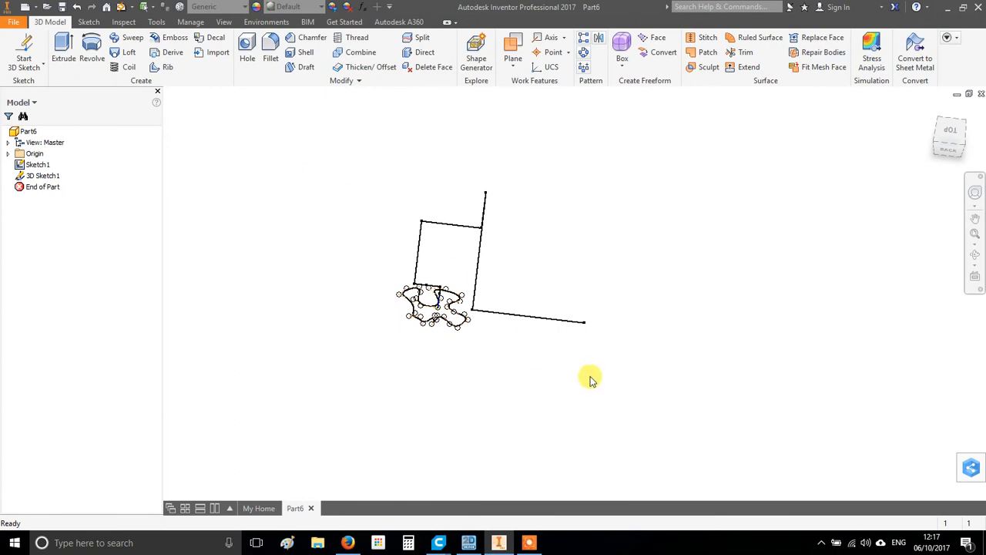